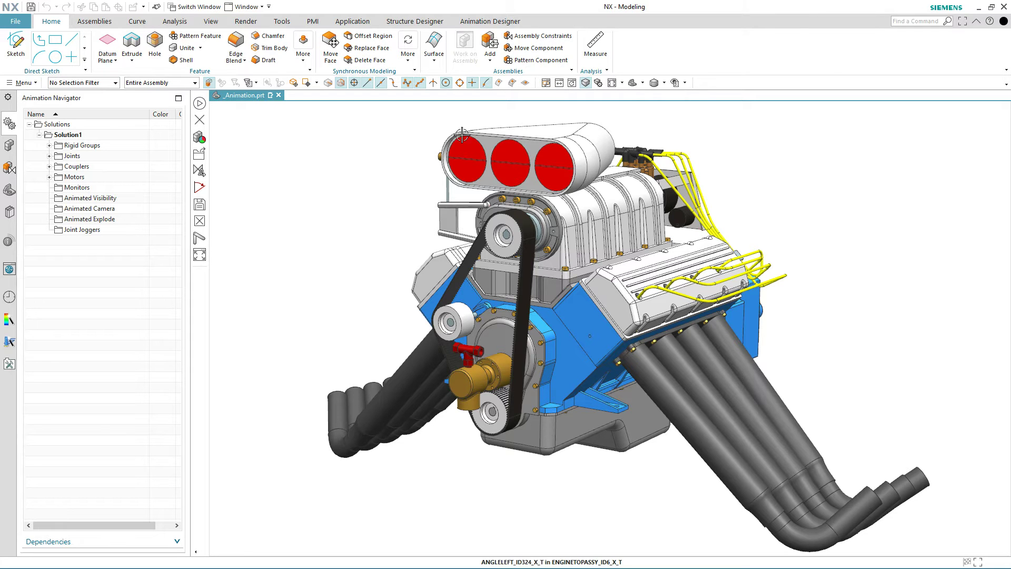
Play the engine assembly's existing animation in Animation Designer
{"action": "left_click", "coordinate": [486, 21]}
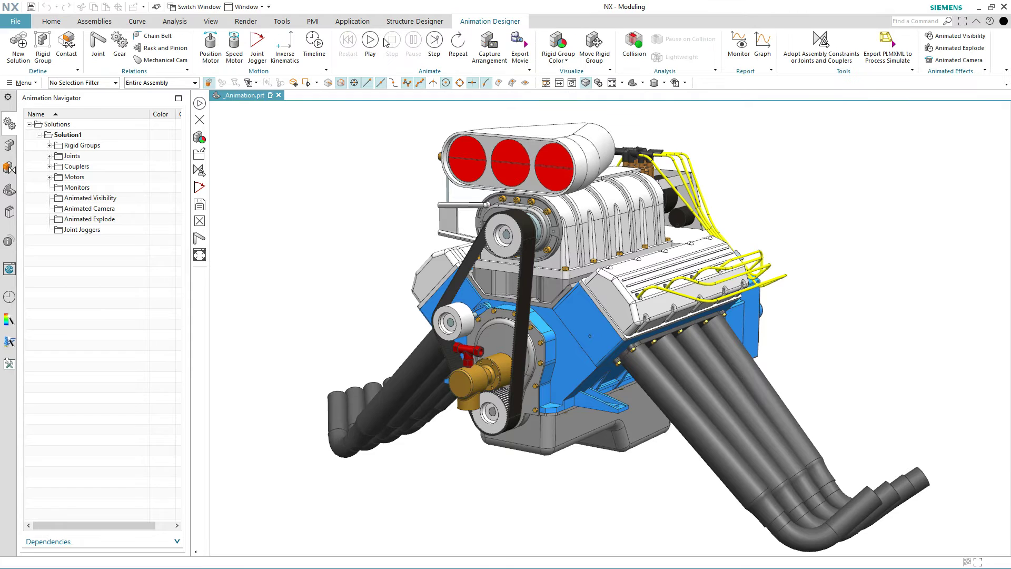
{"action": "left_click", "coordinate": [371, 42]}
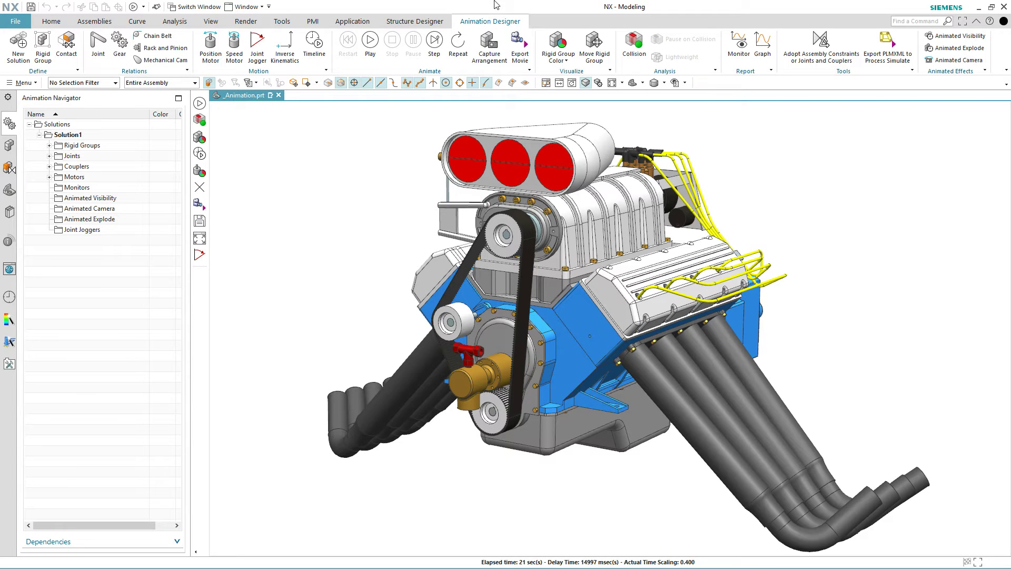
Examine the rigid groups of Solution1, switching the Rigid Group Color display on and back off
{"action": "left_click", "coordinate": [49, 145]}
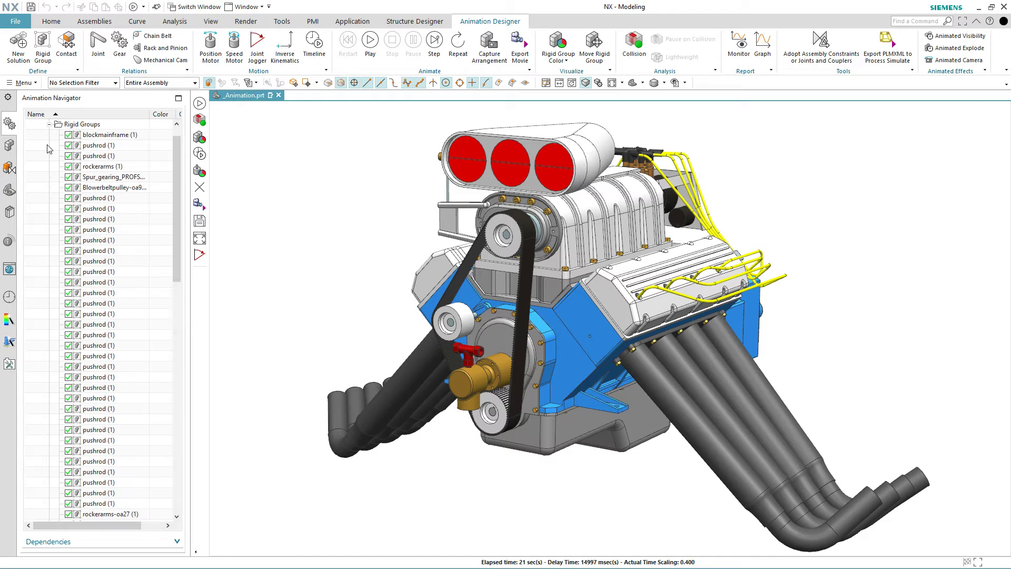
{"action": "left_click_drag", "start_coordinate": [177, 190], "coordinate": [195, 151]}
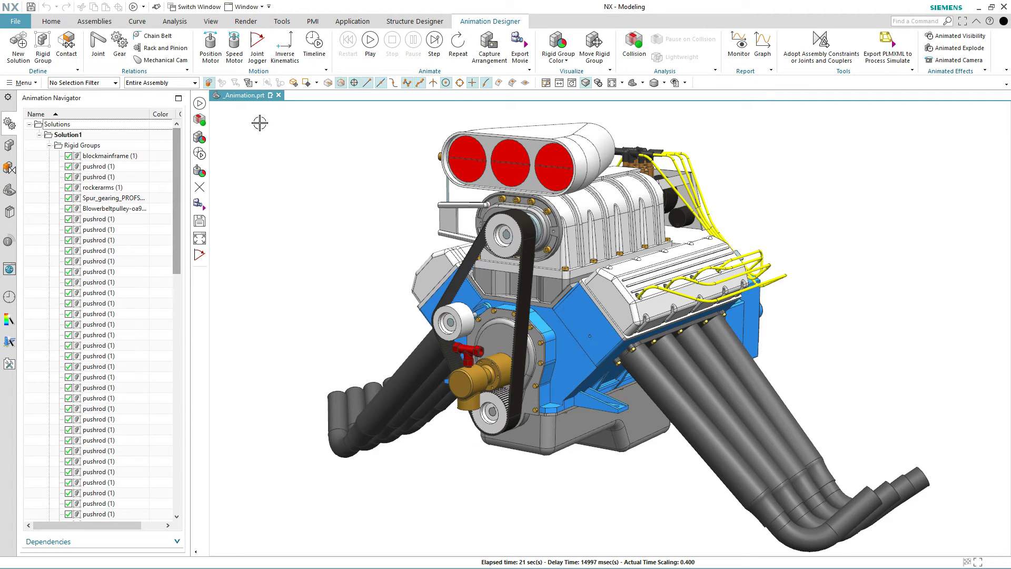
{"action": "left_click", "coordinate": [557, 42]}
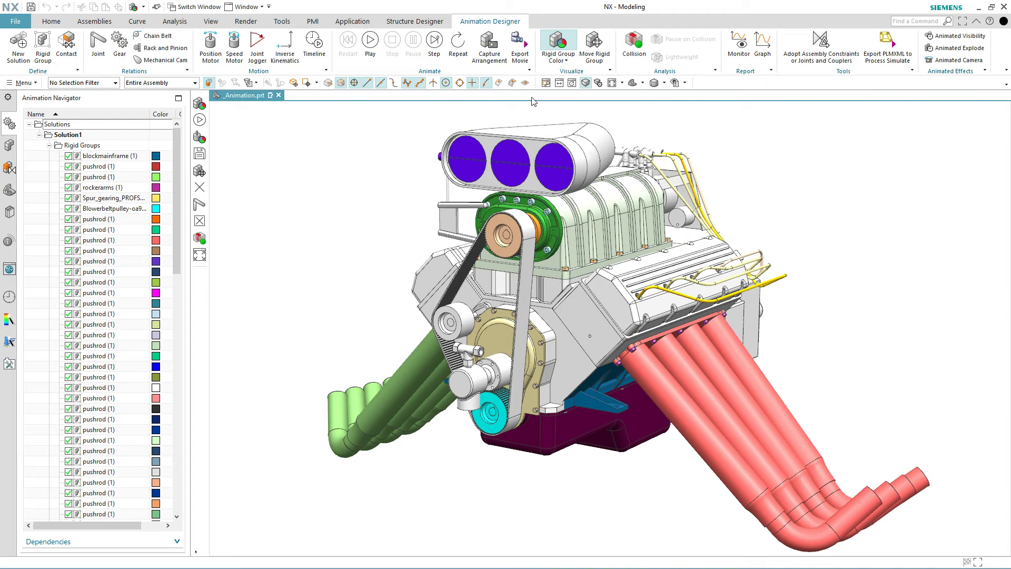
{"action": "left_click", "coordinate": [562, 44]}
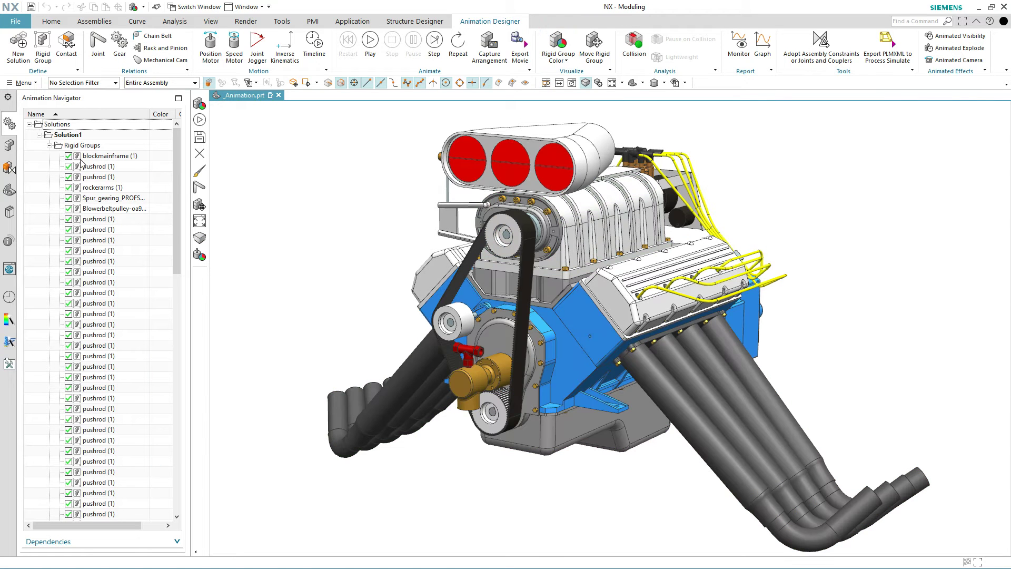
Examine the joints and the couplers defined in Solution1, collapsing each group after viewing it
{"action": "left_click", "coordinate": [48, 145]}
{"action": "left_click", "coordinate": [49, 154]}
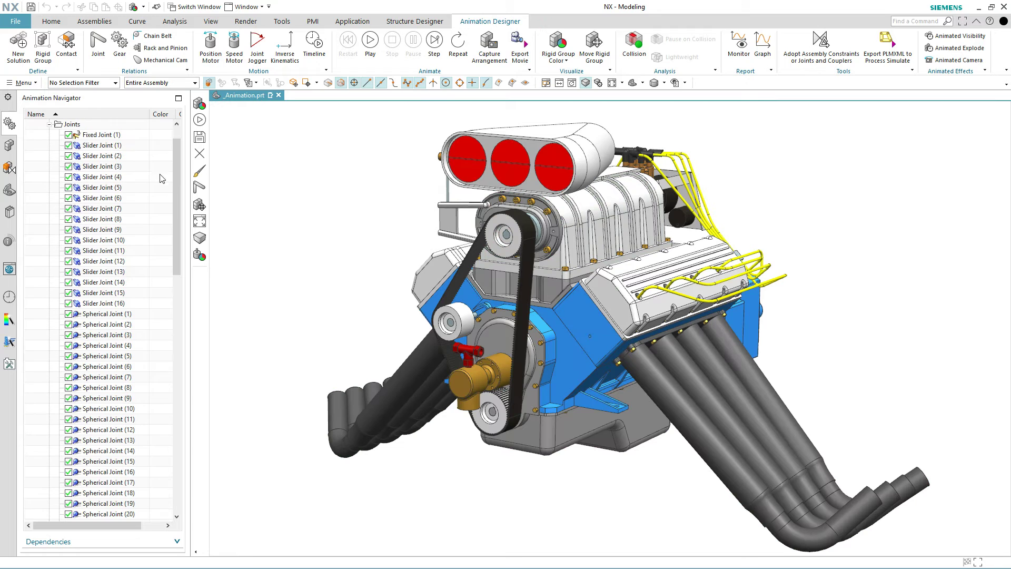
{"action": "mouse_move", "coordinate": [176, 182]}
{"action": "left_mouse_down"}
{"action": "mouse_move", "coordinate": [164, 443]}
{"action": "mouse_move", "coordinate": [163, 174]}
{"action": "left_mouse_up"}
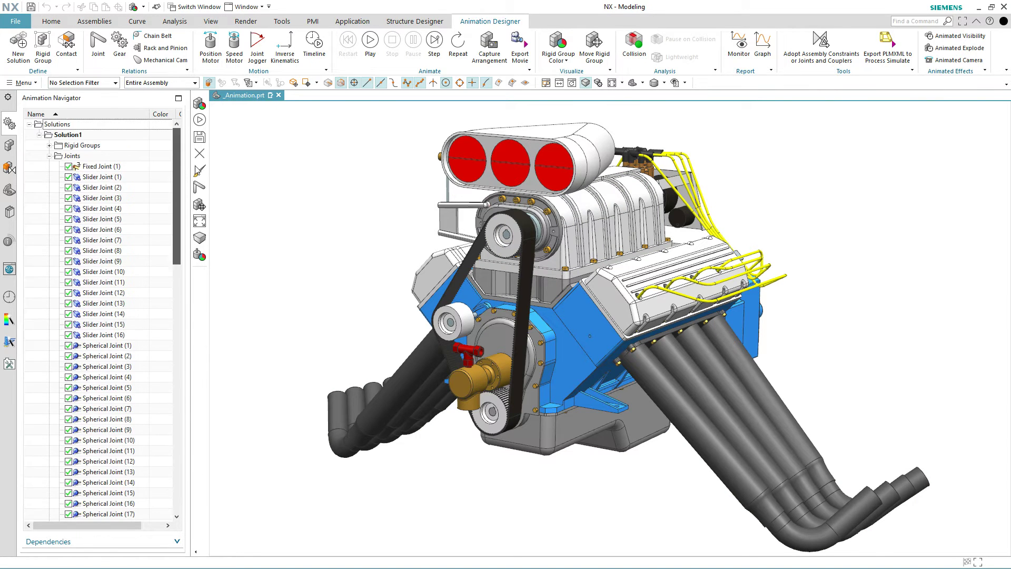
{"action": "left_click", "coordinate": [50, 156]}
{"action": "left_click", "coordinate": [49, 167]}
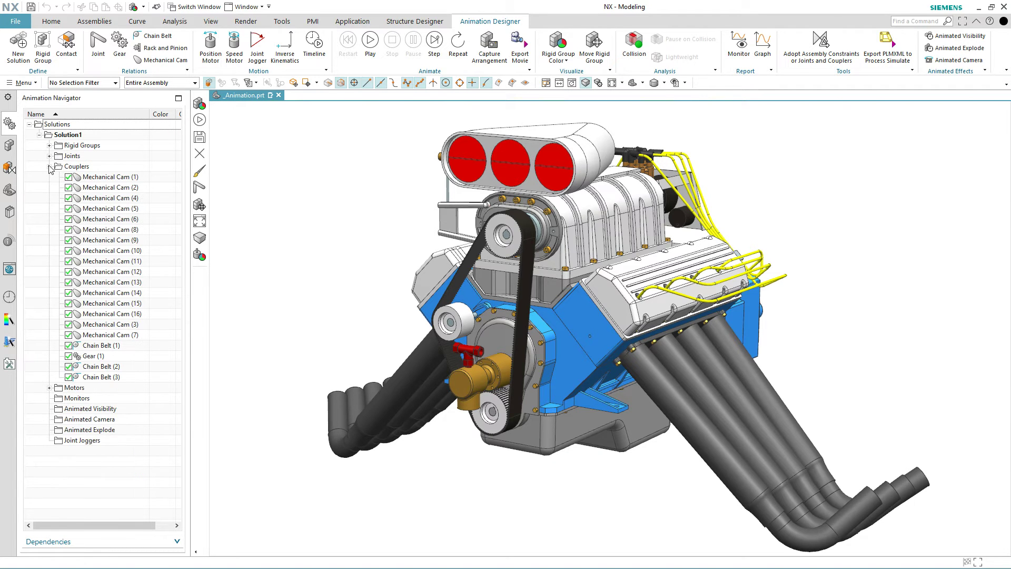
{"action": "left_click", "coordinate": [49, 166]}
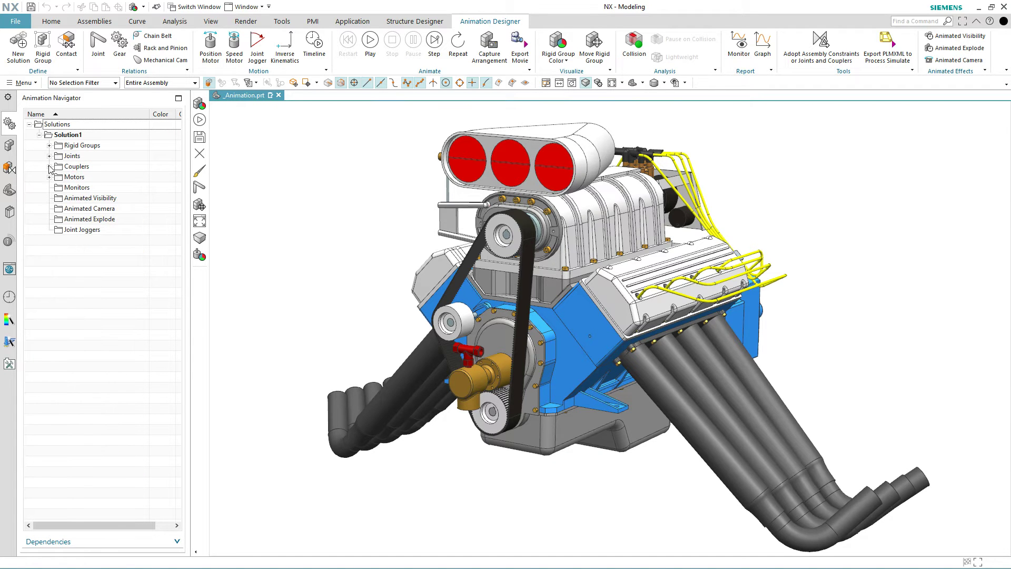
Open the animation timeline, scrub the engine motion to about 2.8 s and return the playhead to 0
{"action": "left_click", "coordinate": [315, 45]}
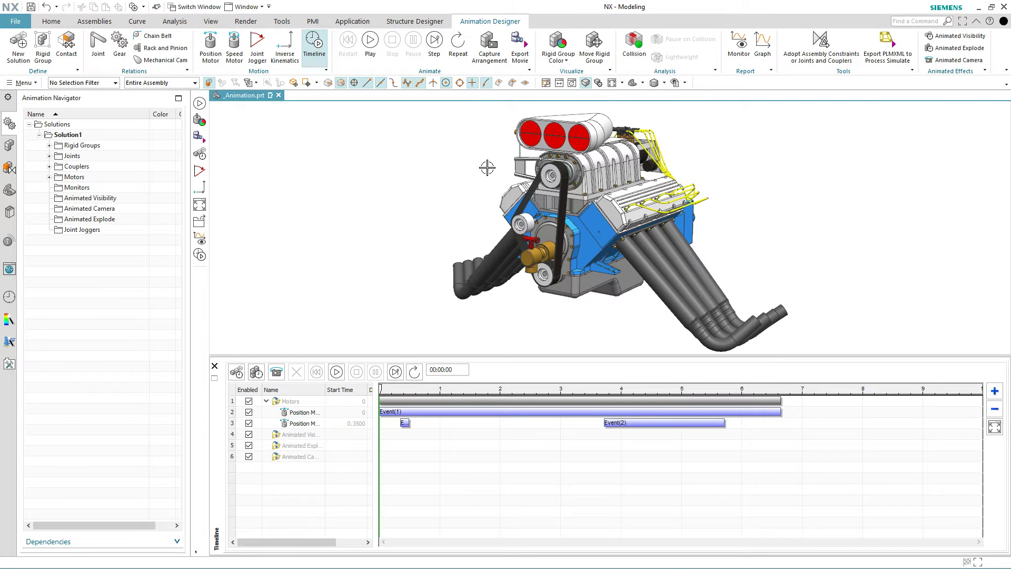
{"action": "left_click_drag", "start_coordinate": [380, 387], "coordinate": [563, 405]}
{"action": "scroll", "coordinate": [583, 183], "scroll_direction": "up", "scroll_amount": 3}
{"action": "scroll", "coordinate": [583, 182], "scroll_direction": "up", "scroll_amount": 6}
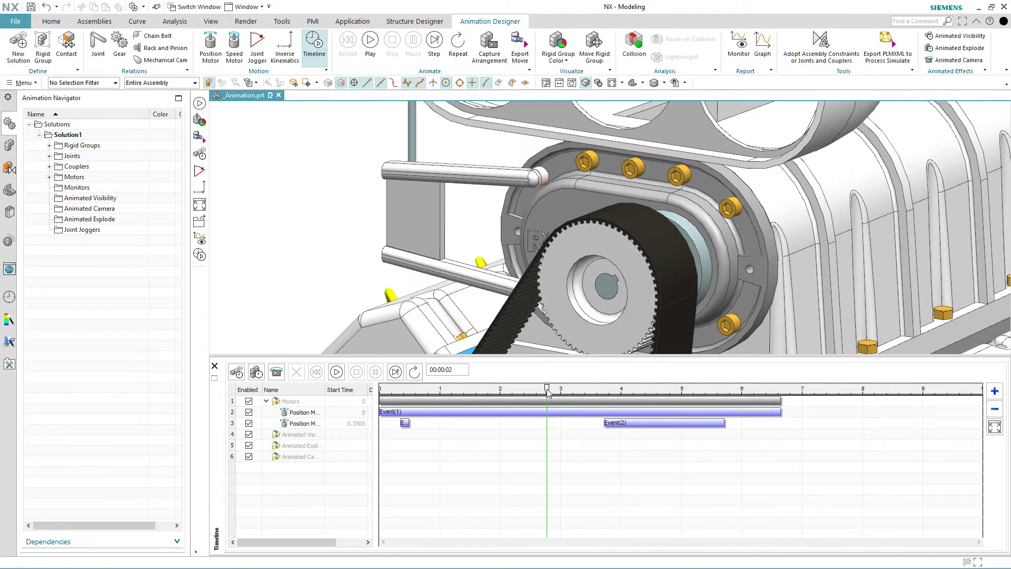
{"action": "left_click_drag", "start_coordinate": [547, 392], "coordinate": [379, 397]}
{"action": "key", "text": "ctrl+f"}
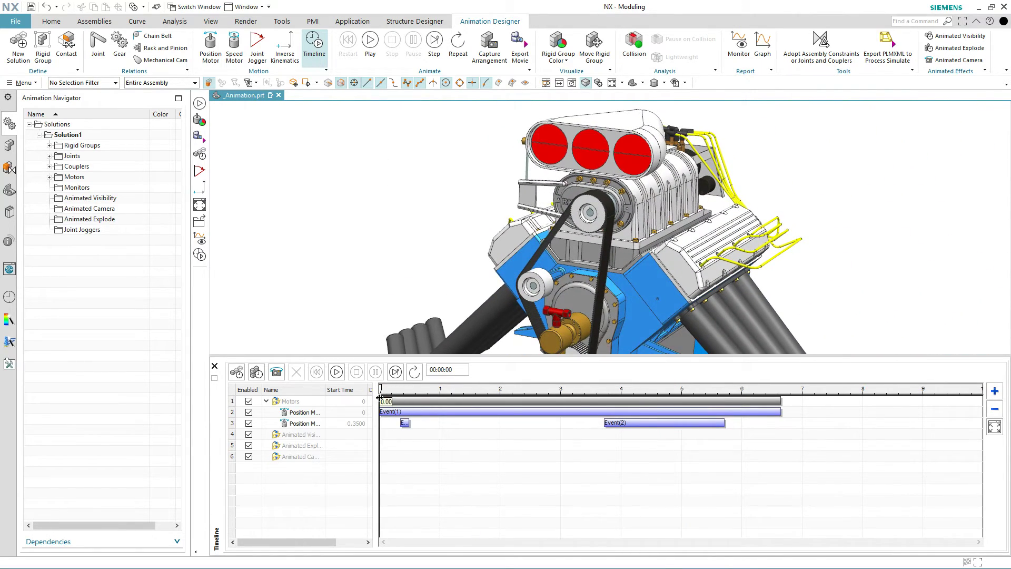
{"action": "scroll", "coordinate": [340, 290], "scroll_direction": "down", "scroll_amount": 4}
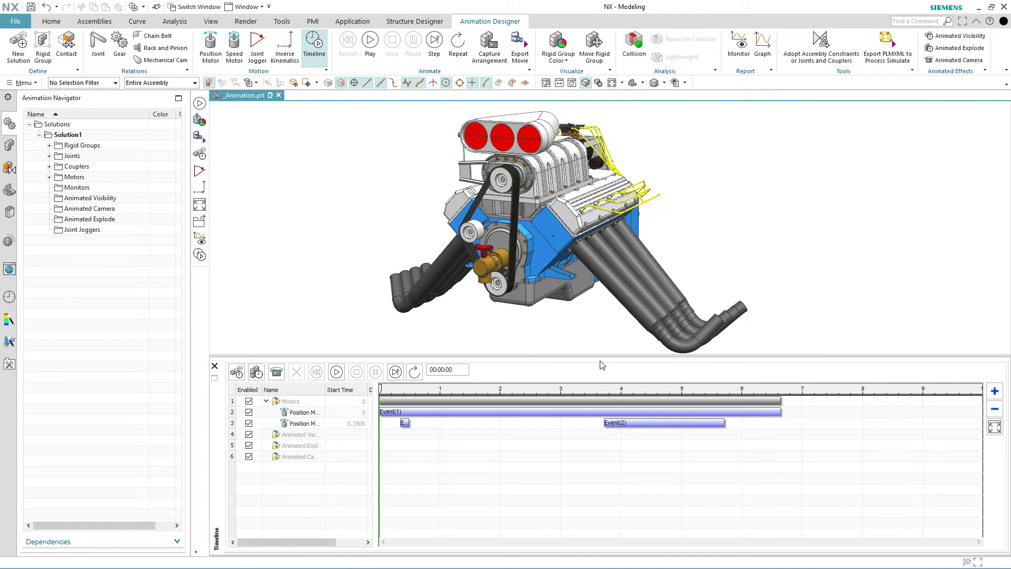
Shrink the timeline with its Motors group collapsed, and display the engine in Visibility Color
{"action": "left_click_drag", "start_coordinate": [596, 356], "coordinate": [596, 421]}
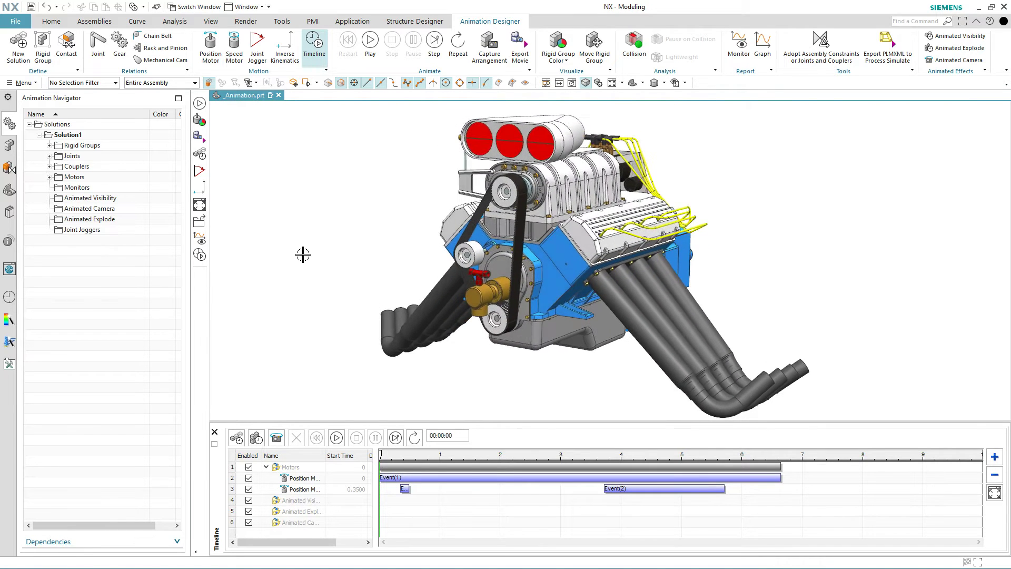
{"action": "left_click", "coordinate": [266, 468]}
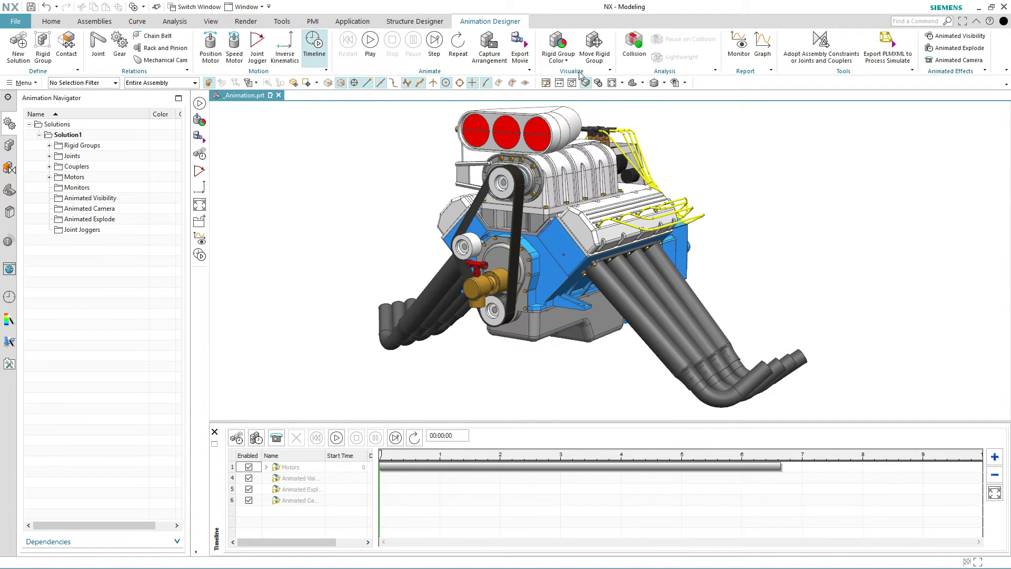
{"action": "left_click", "coordinate": [566, 61]}
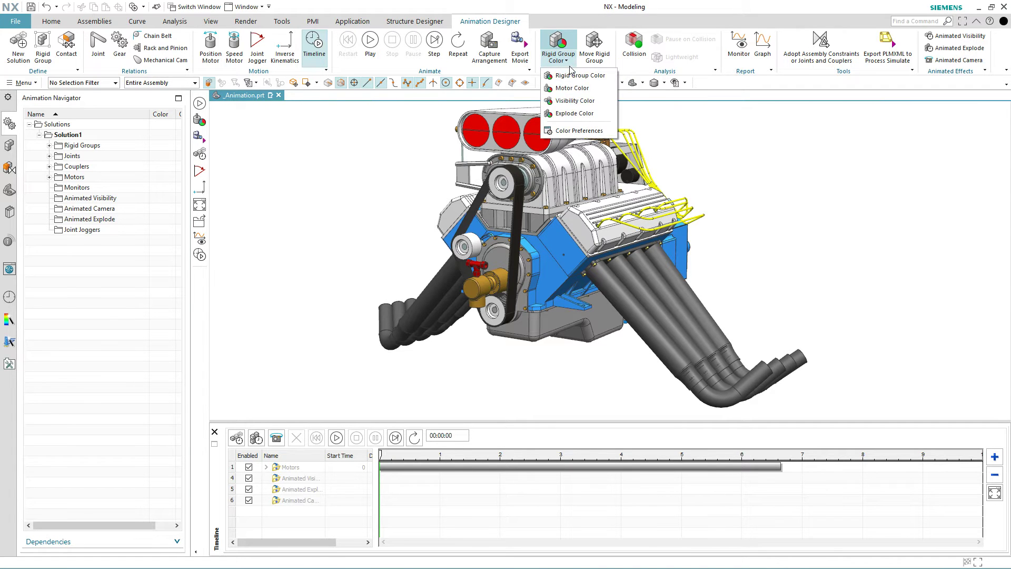
{"action": "left_click", "coordinate": [574, 100]}
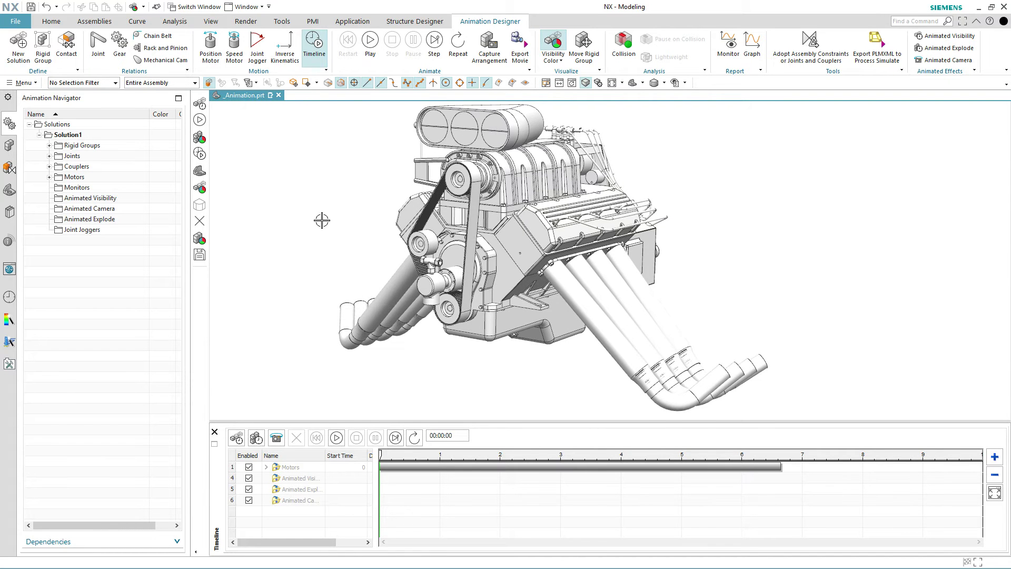
Create an Animated Visibility effect with translucency 0 for the front exhaust header's rigid group, starting at about 0.48 s
{"action": "left_click", "coordinate": [959, 36]}
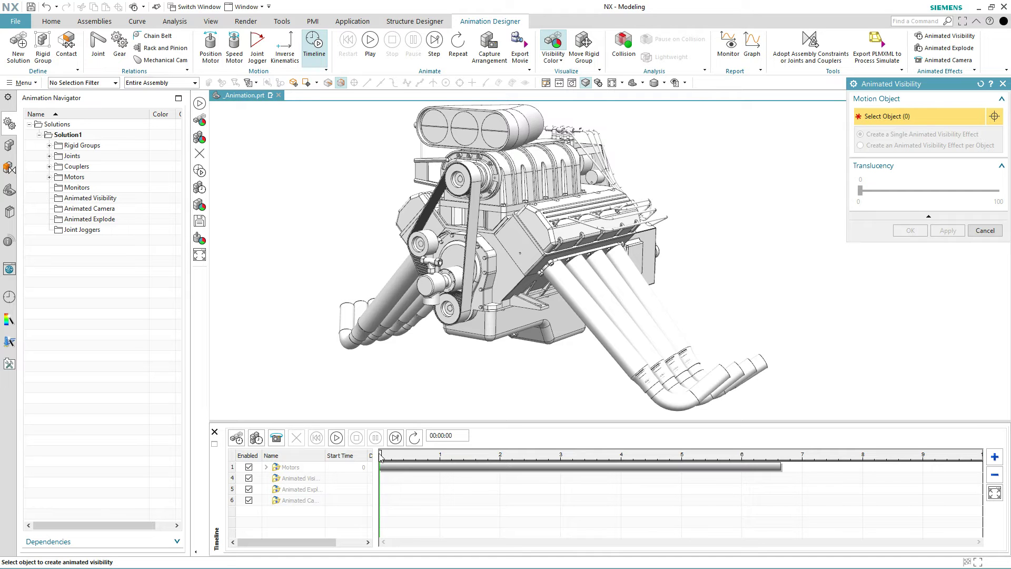
{"action": "left_click_drag", "start_coordinate": [380, 454], "coordinate": [408, 462]}
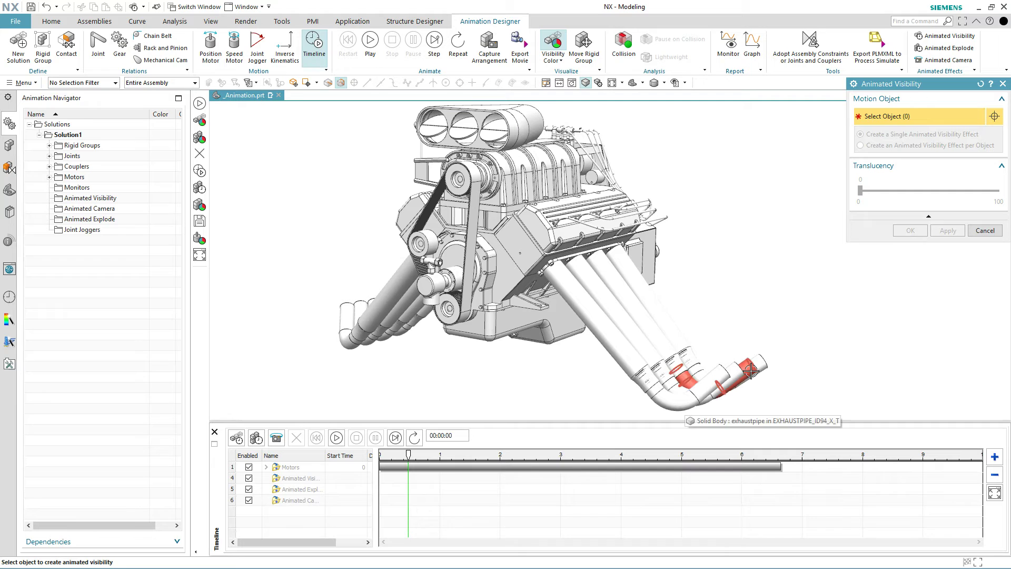
{"action": "left_click", "coordinate": [115, 82]}
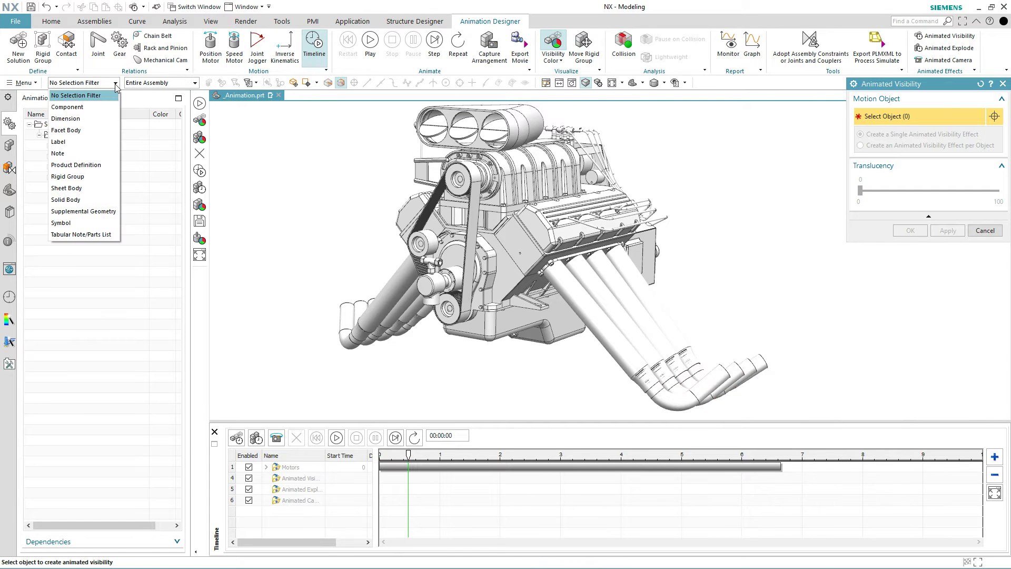
{"action": "left_click", "coordinate": [84, 176]}
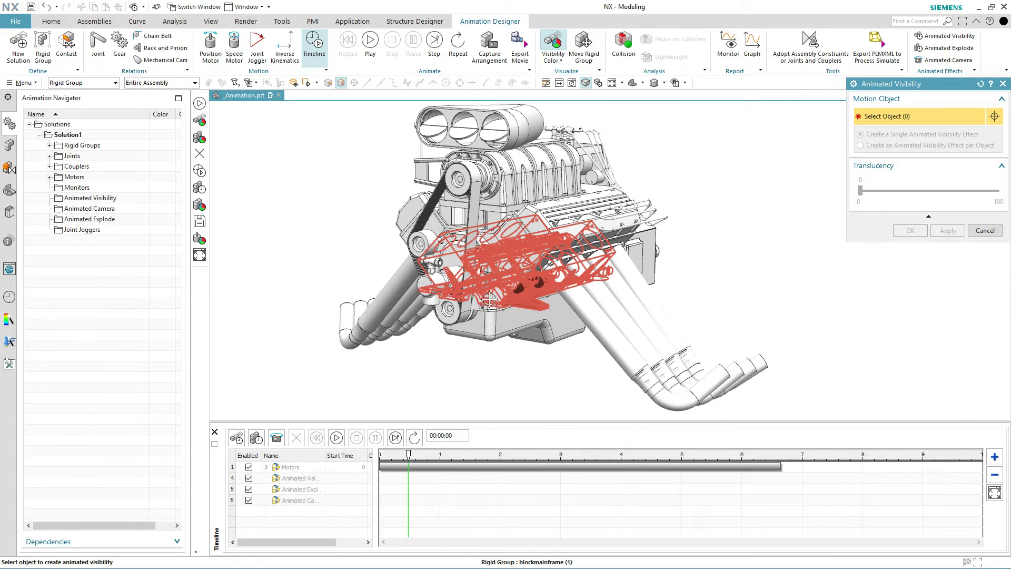
{"action": "left_click", "coordinate": [665, 350]}
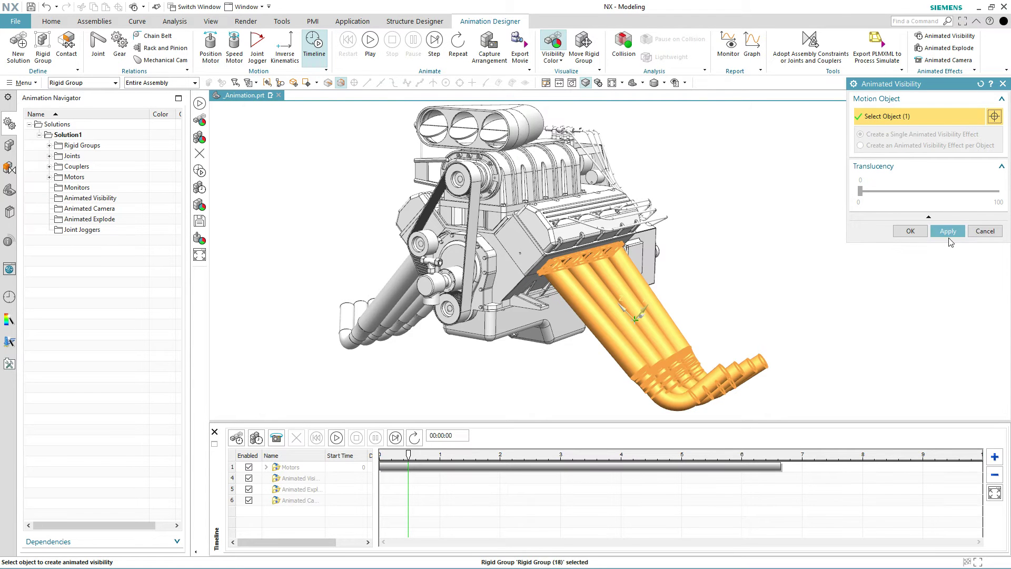
{"action": "left_click", "coordinate": [947, 231]}
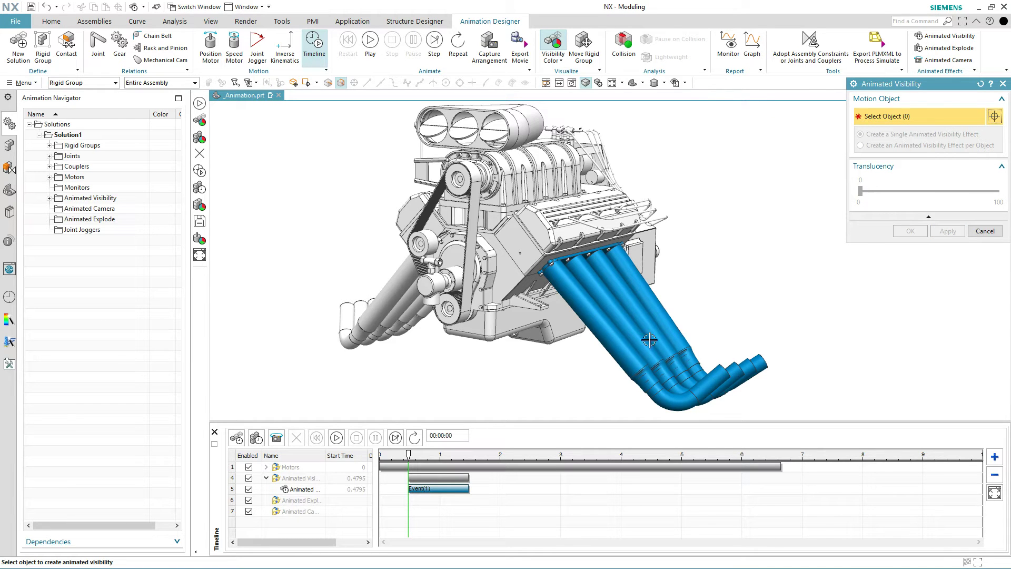
Stretch the exhaust header's visibility event so it runs from 0.3 s to about 2.8 s
{"action": "mouse_move", "coordinate": [410, 458]}
{"action": "left_mouse_down"}
{"action": "mouse_move", "coordinate": [495, 458]}
{"action": "mouse_move", "coordinate": [434, 461]}
{"action": "left_mouse_up"}
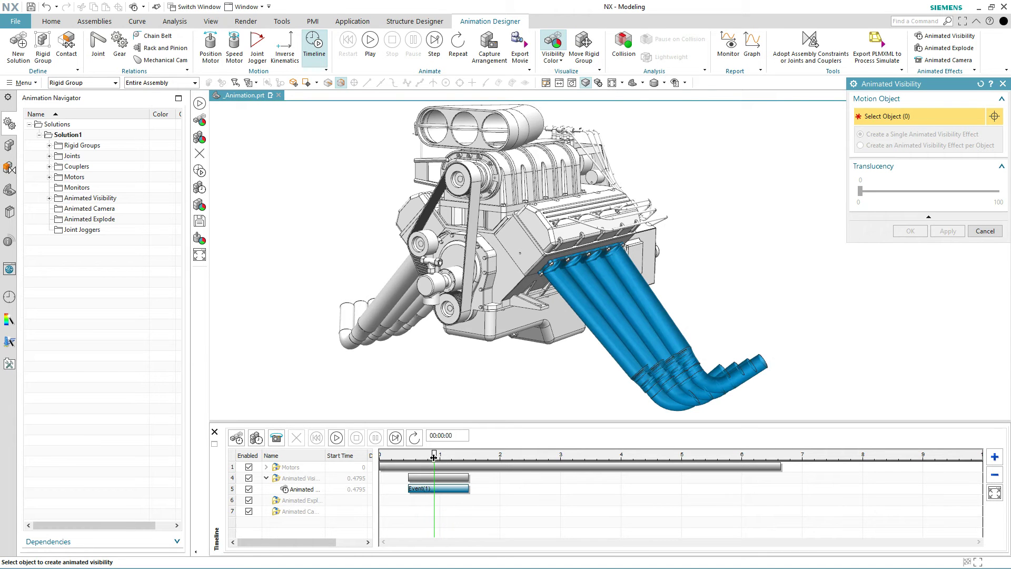
{"action": "left_click_drag", "start_coordinate": [434, 460], "coordinate": [445, 456]}
{"action": "left_click_drag", "start_coordinate": [468, 489], "coordinate": [493, 491]}
Create an animated visibility effect per object for the four left bank plug wires, starting at about 1.5 s with translucency 0
{"action": "left_click_drag", "start_coordinate": [445, 456], "coordinate": [470, 474]}
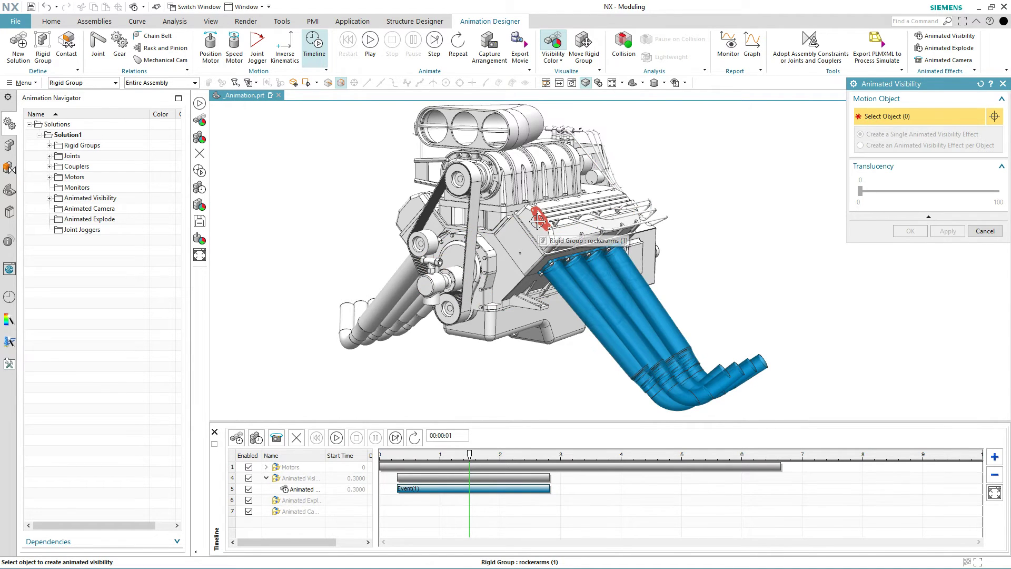
{"action": "scroll", "coordinate": [537, 221], "scroll_direction": "up", "scroll_amount": 3}
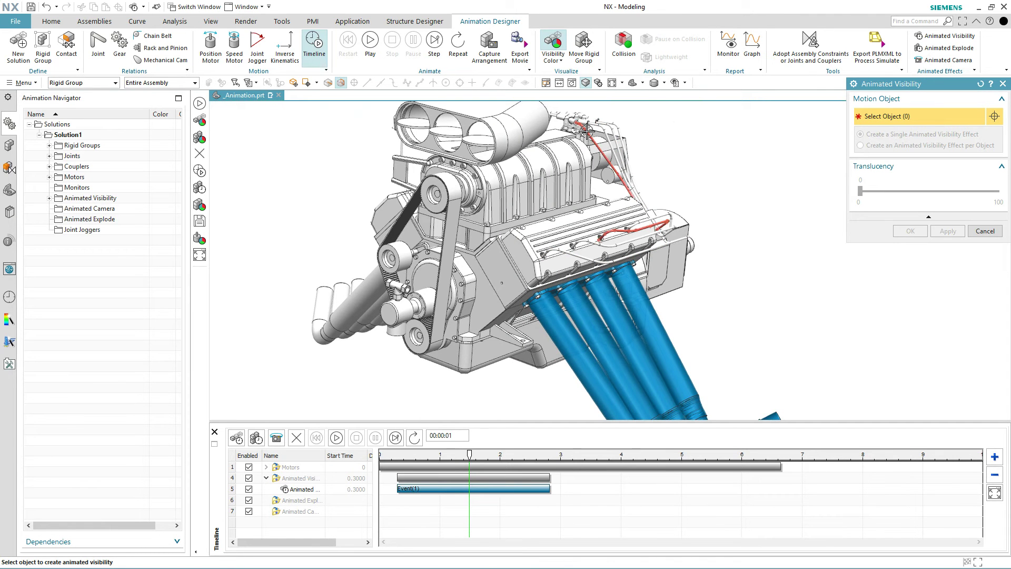
{"action": "left_click", "coordinate": [602, 128]}
{"action": "left_click", "coordinate": [607, 126]}
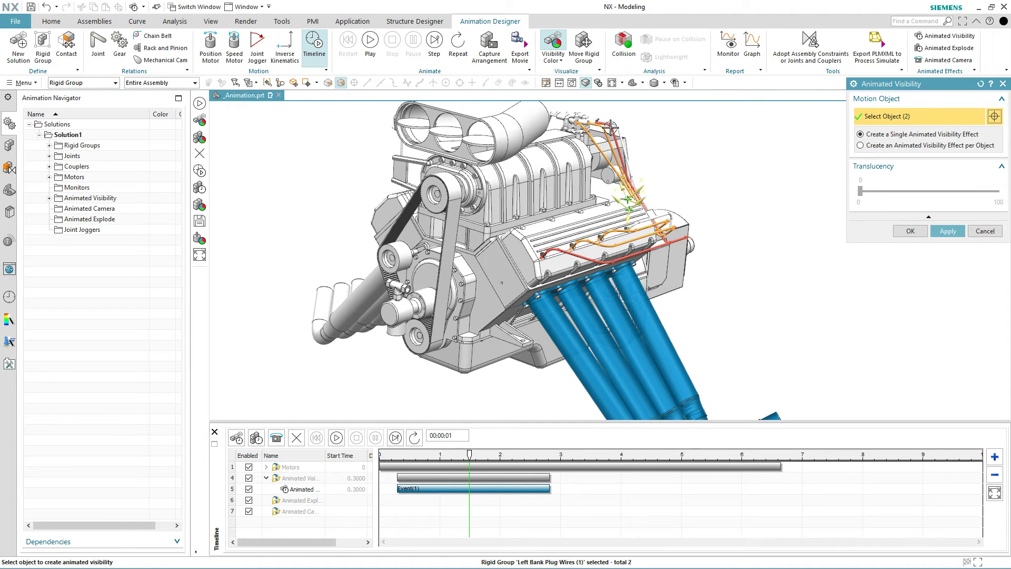
{"action": "left_click", "coordinate": [614, 131]}
{"action": "left_click", "coordinate": [621, 136]}
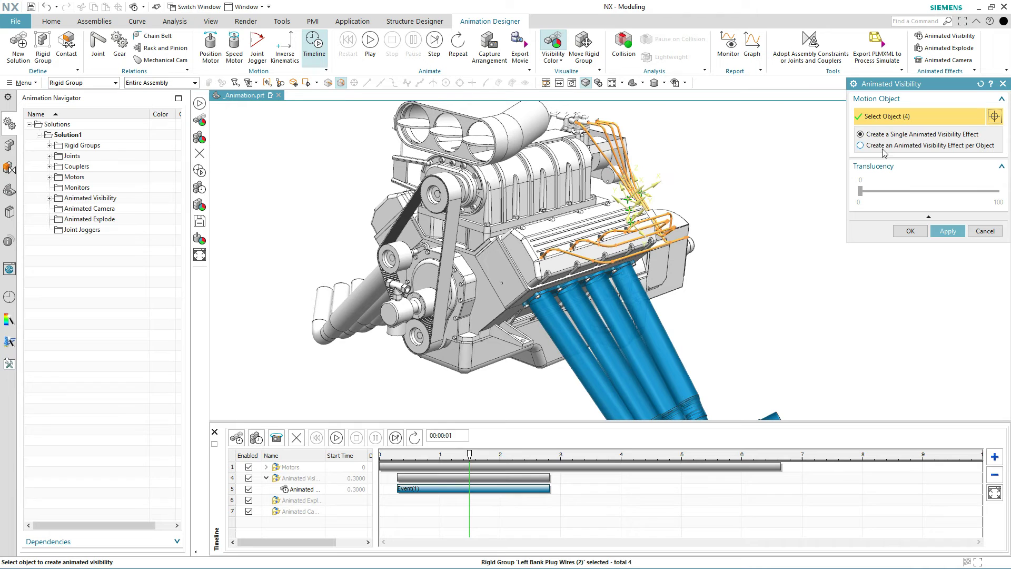
{"action": "left_click", "coordinate": [861, 146]}
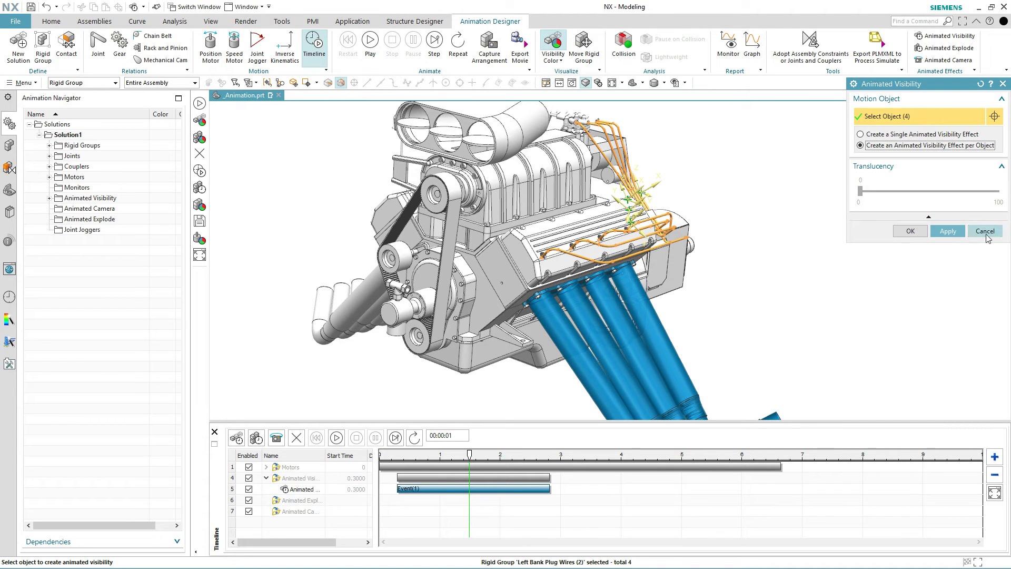
{"action": "left_click", "coordinate": [948, 231]}
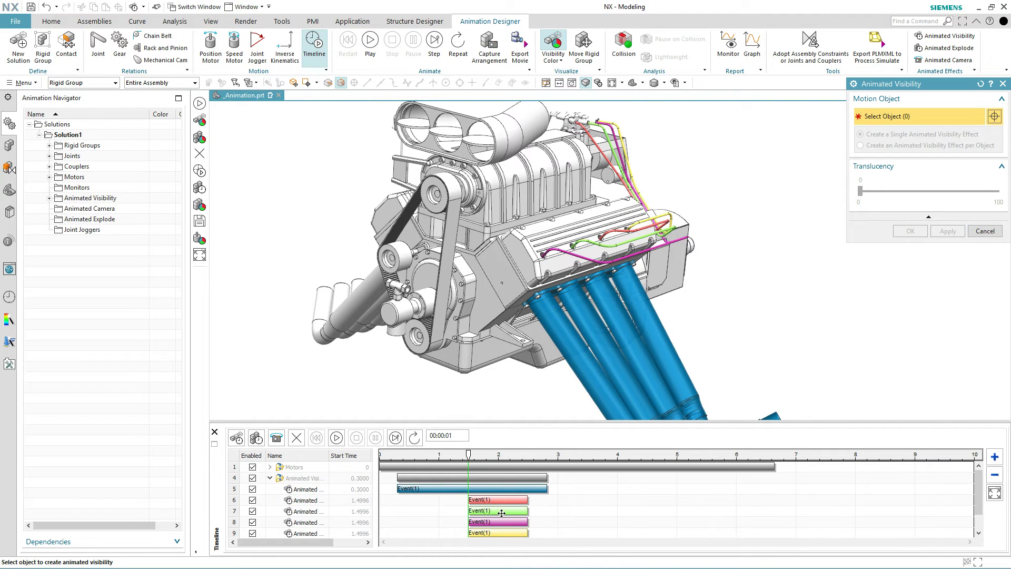
Stagger the second, third and fourth plug wire events to start at about 1.82 s, 2.0 s and 2.15 s
{"action": "left_click", "coordinate": [501, 513]}
{"action": "left_click_drag", "start_coordinate": [513, 513], "coordinate": [539, 533]}
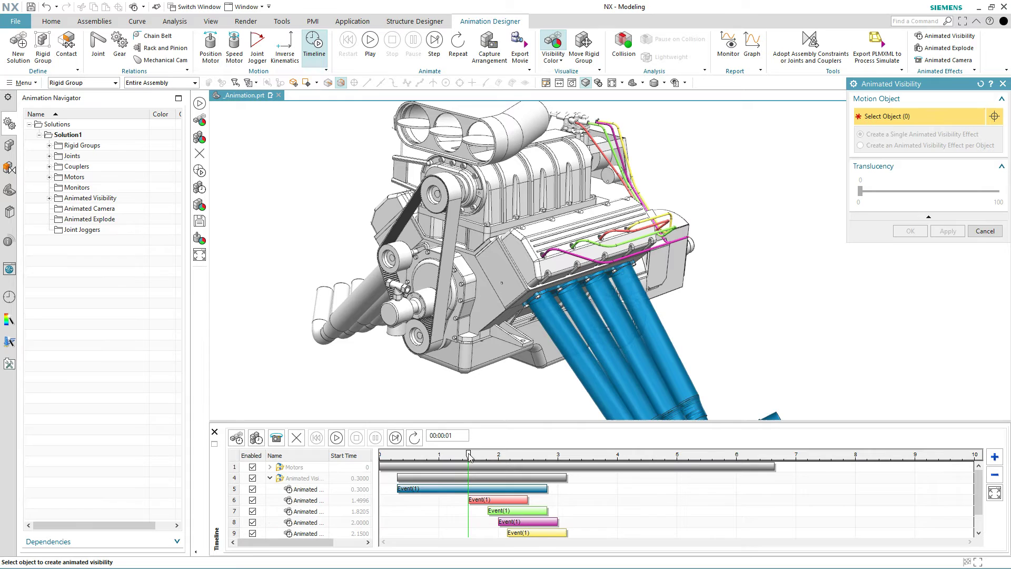
Shift the four staggered plug wire events together to an earlier time, with the first starting at about 0.65 s
{"action": "left_click_drag", "start_coordinate": [470, 456], "coordinate": [418, 468]}
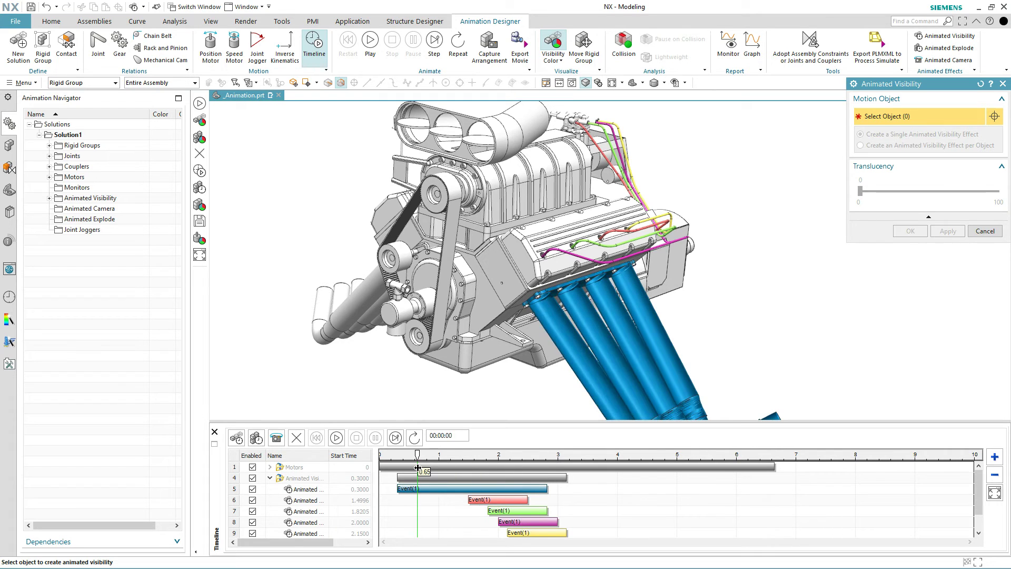
{"action": "scroll", "coordinate": [660, 528], "scroll_direction": "down", "scroll_amount": 1}
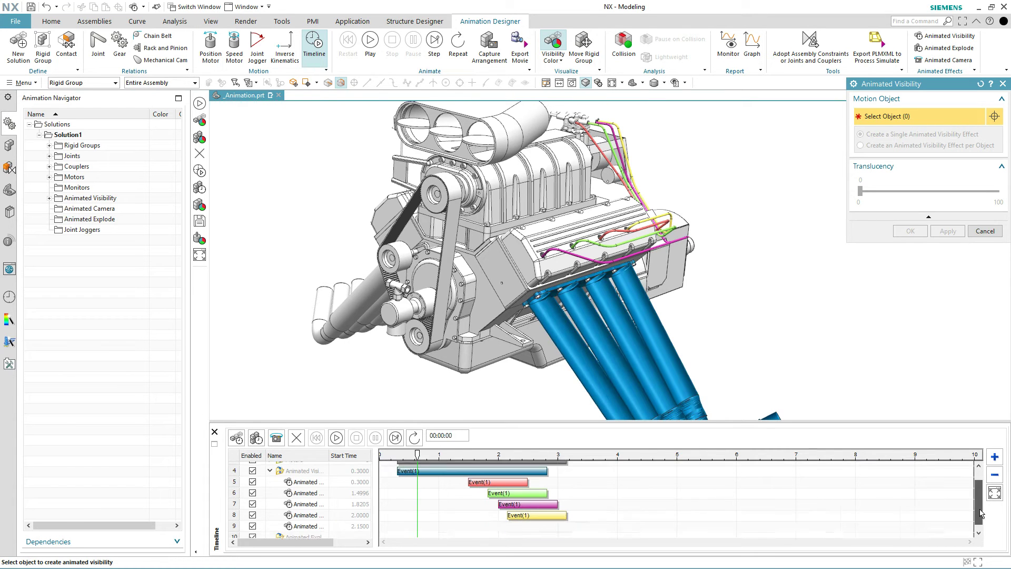
{"action": "left_click_drag", "start_coordinate": [588, 519], "coordinate": [455, 470]}
{"action": "left_click_drag", "start_coordinate": [518, 475], "coordinate": [493, 497]}
{"action": "left_click_drag", "start_coordinate": [426, 466], "coordinate": [425, 466]}
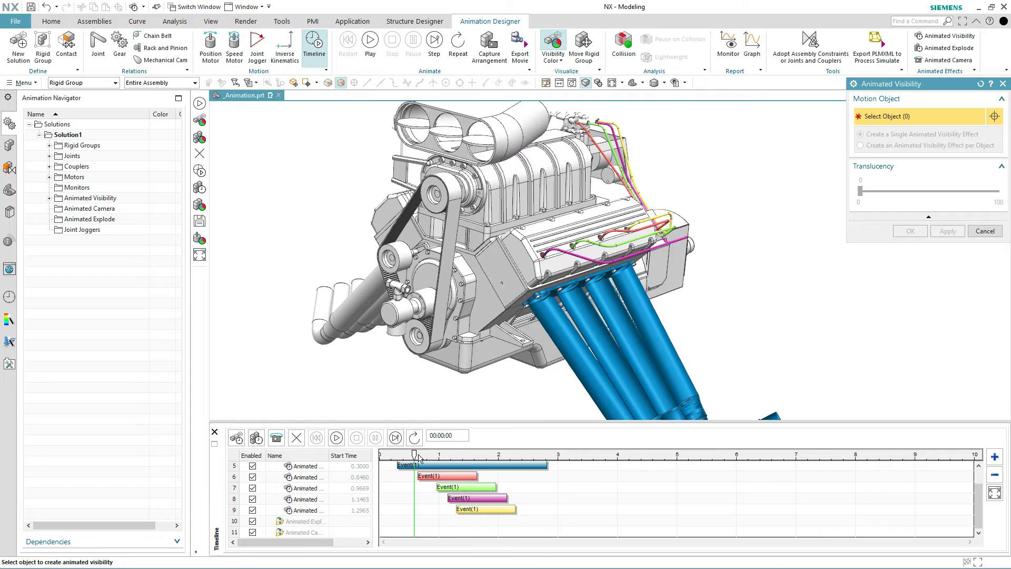
Create an animated visibility effect for the valve cover solid body, starting at 1.0 s with translucency 0 and no selection filter
{"action": "left_click_drag", "start_coordinate": [414, 456], "coordinate": [445, 458]}
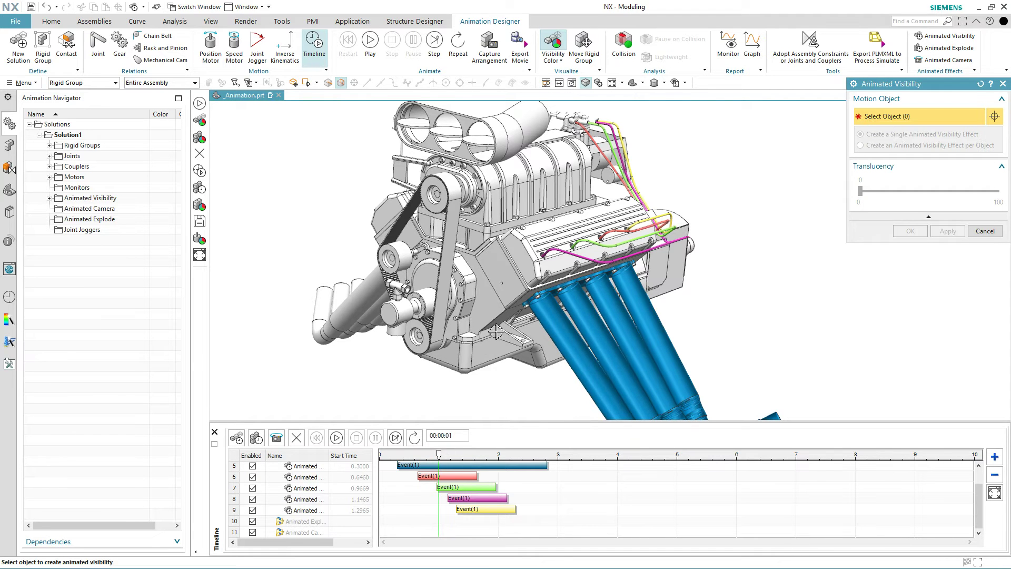
{"action": "left_click", "coordinate": [530, 248]}
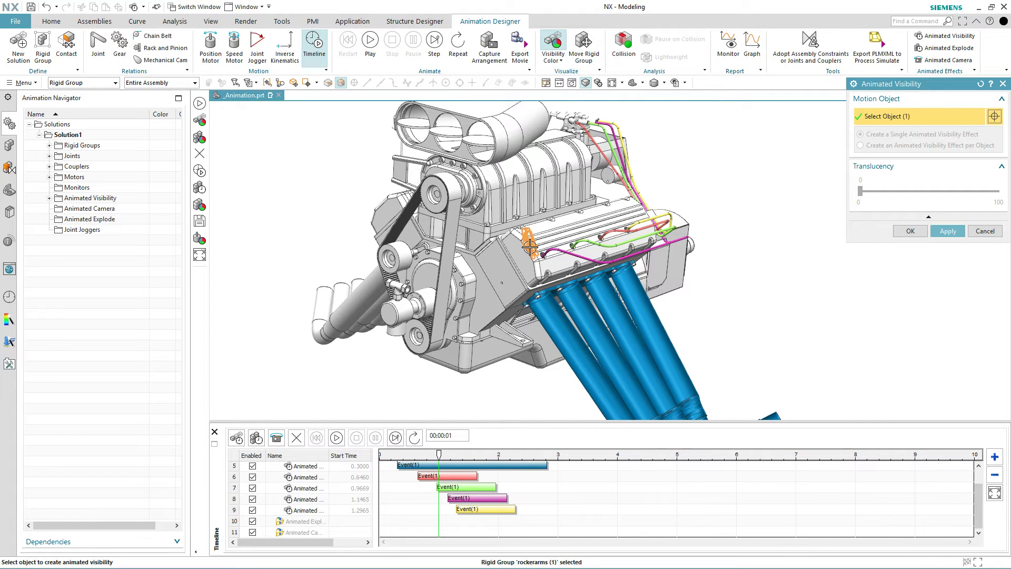
{"action": "left_click", "coordinate": [910, 230]}
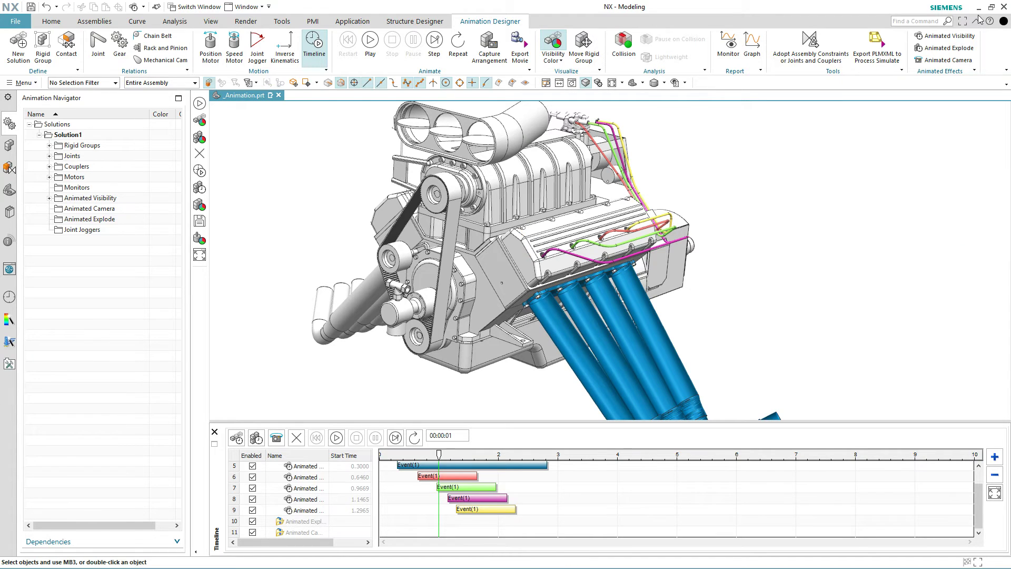
{"action": "left_click", "coordinate": [932, 37]}
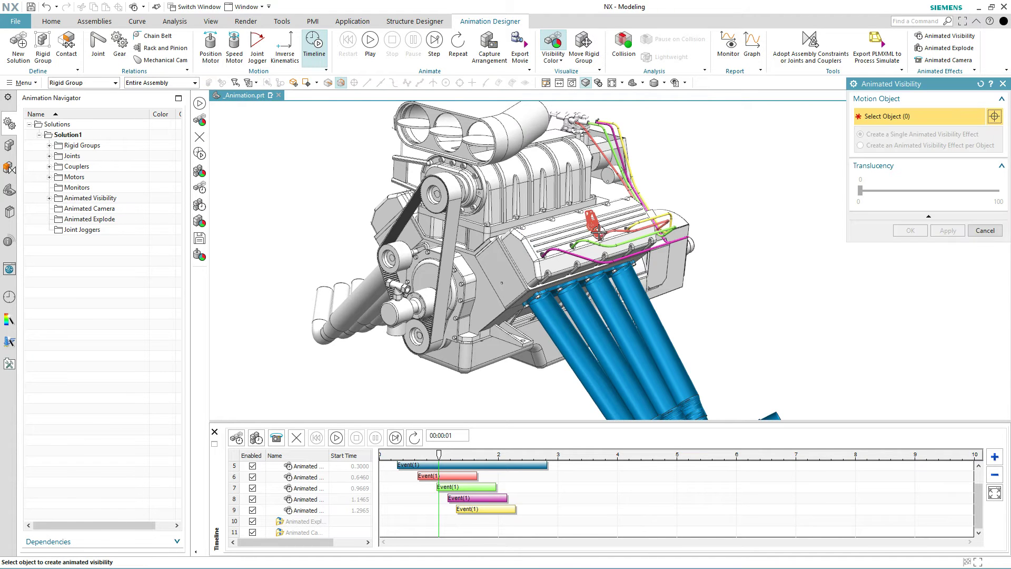
{"action": "left_click", "coordinate": [58, 84]}
{"action": "left_click", "coordinate": [66, 95]}
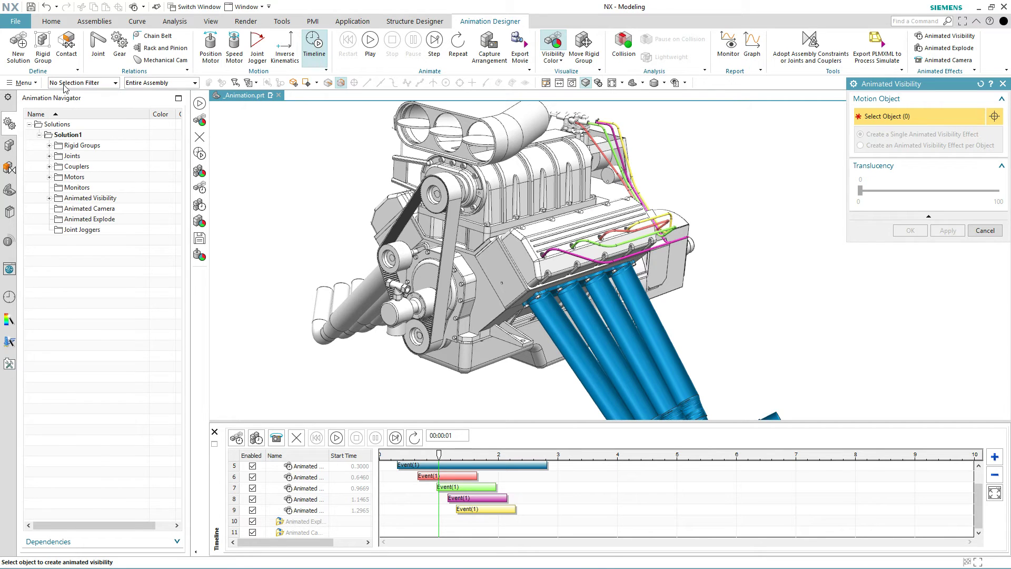
{"action": "left_click", "coordinate": [522, 258]}
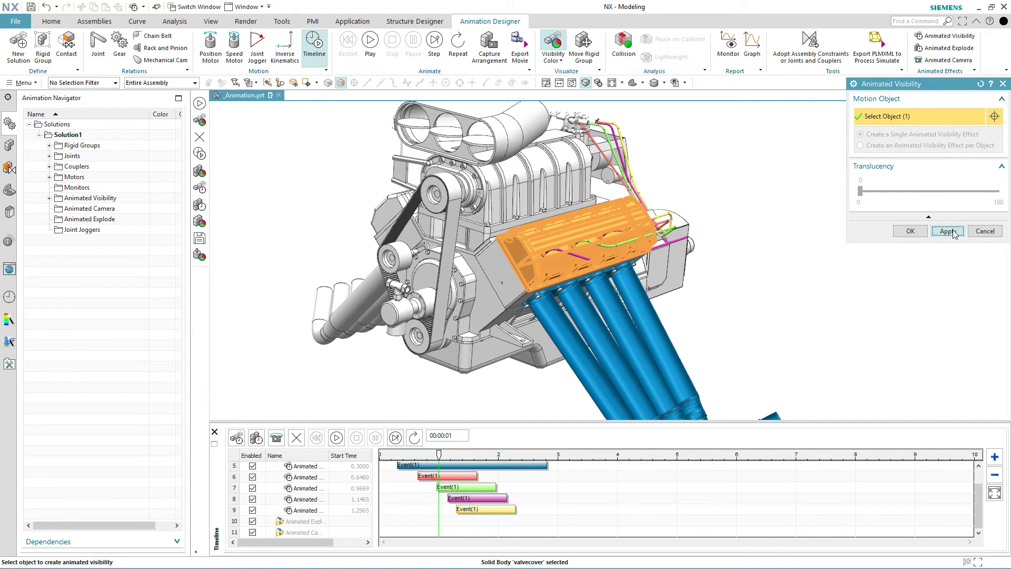
{"action": "left_click", "coordinate": [948, 231]}
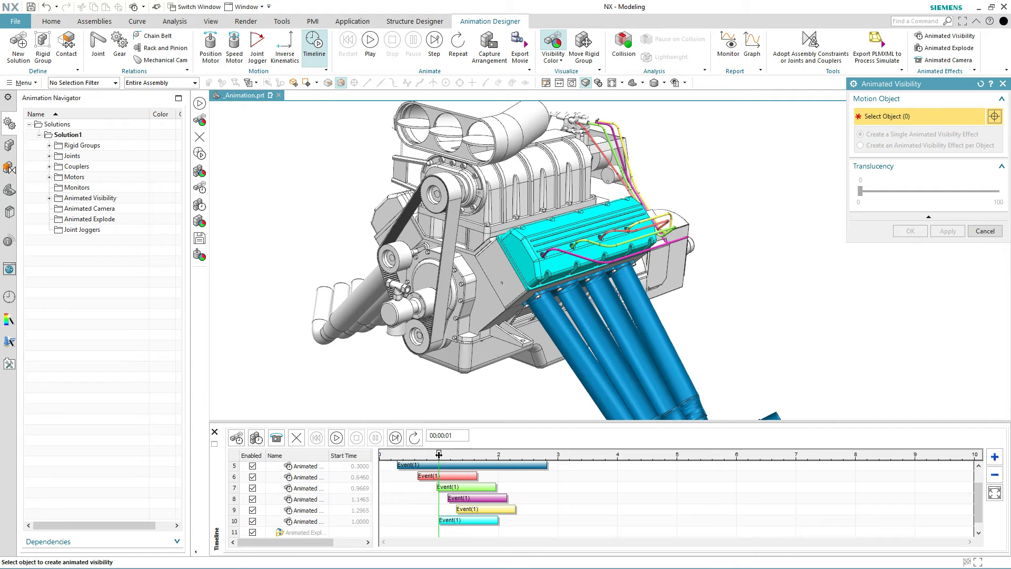
Create an animated visibility effect for the cylinder head, starting at about 1.8 s with translucency 0
{"action": "left_click_drag", "start_coordinate": [439, 454], "coordinate": [487, 456]}
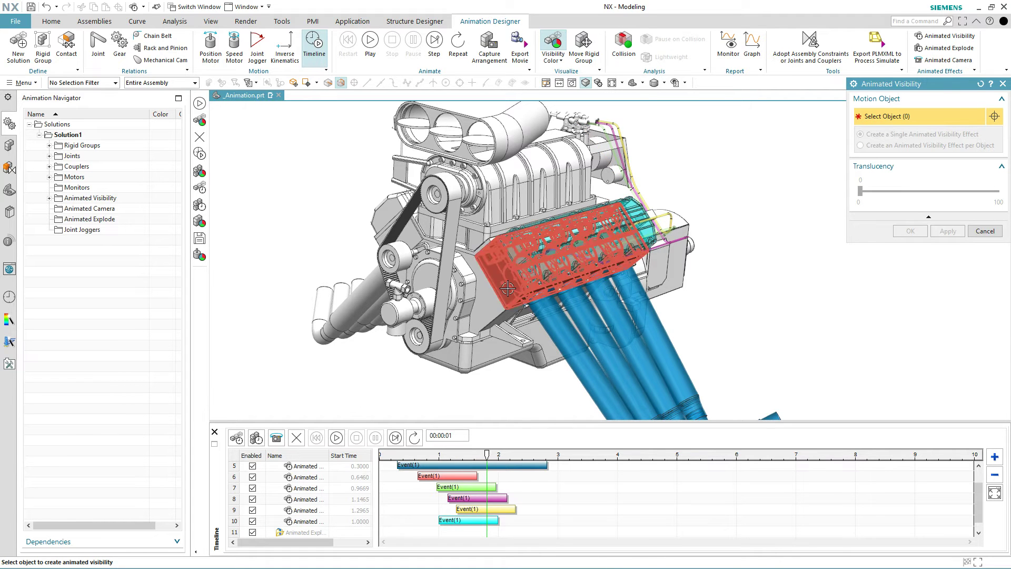
{"action": "left_click", "coordinate": [643, 255]}
{"action": "left_click", "coordinate": [948, 231]}
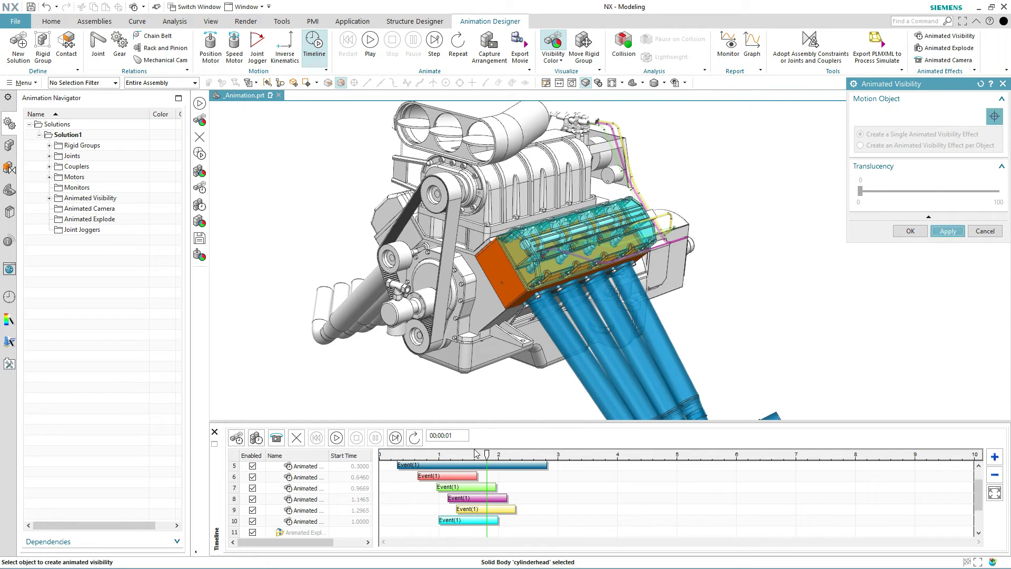
Create a single animated visibility effect for the block front wall and block main frame, starting at 2.15 s with translucency 0
{"action": "left_click_drag", "start_coordinate": [494, 453], "coordinate": [506, 454]}
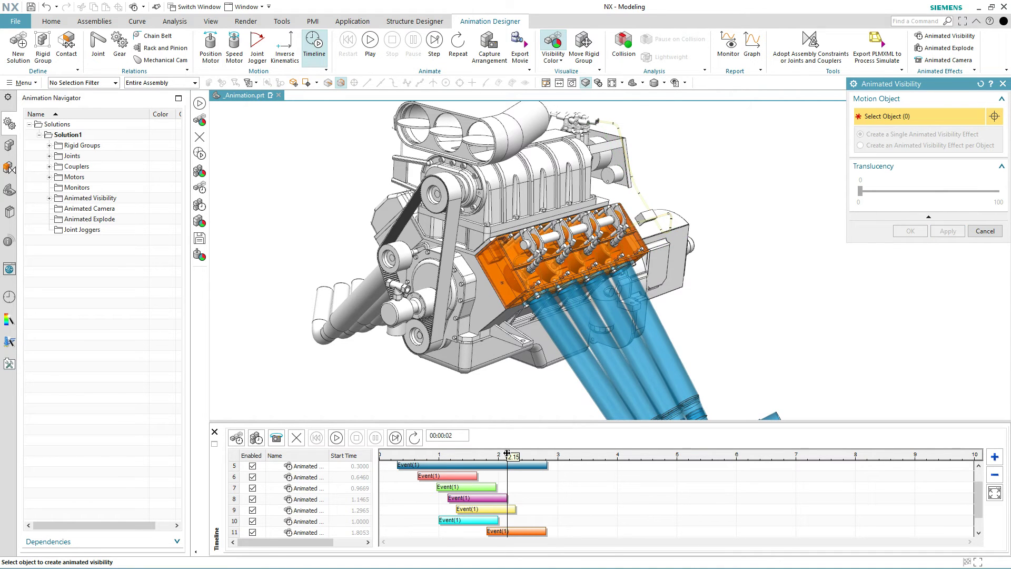
{"action": "left_click", "coordinate": [477, 314]}
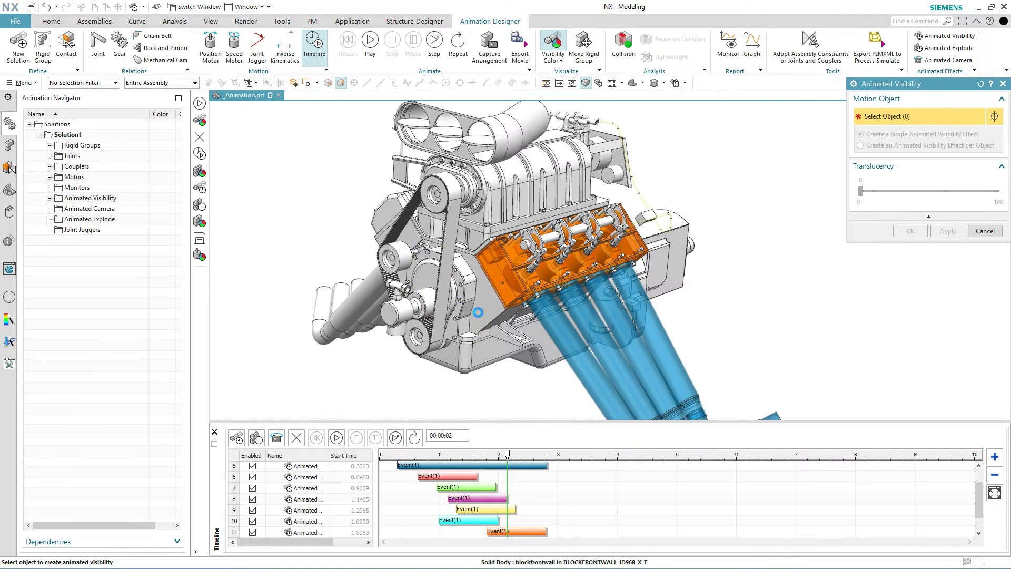
{"action": "left_click", "coordinate": [521, 316]}
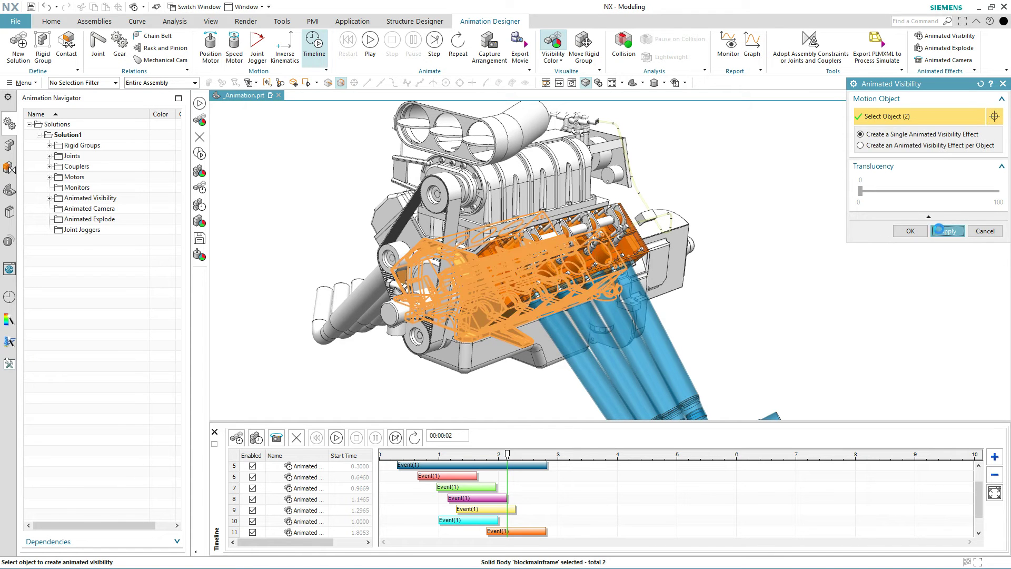
Create an animated visibility effect for the oil pan, starting at 2.65 s with translucency 0
{"action": "left_click_drag", "start_coordinate": [507, 453], "coordinate": [537, 454]}
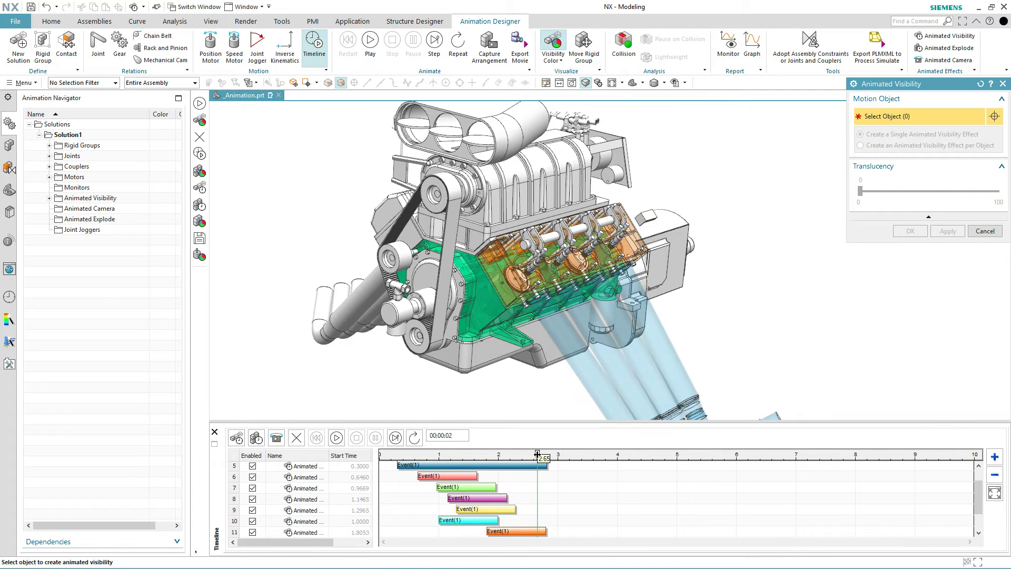
{"action": "left_click", "coordinate": [536, 360]}
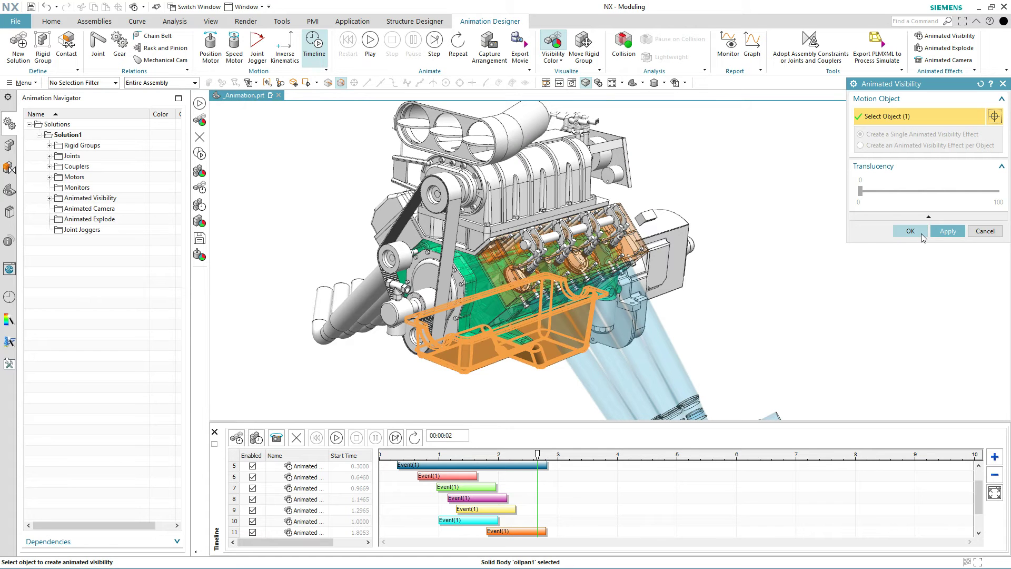
{"action": "left_click", "coordinate": [942, 230]}
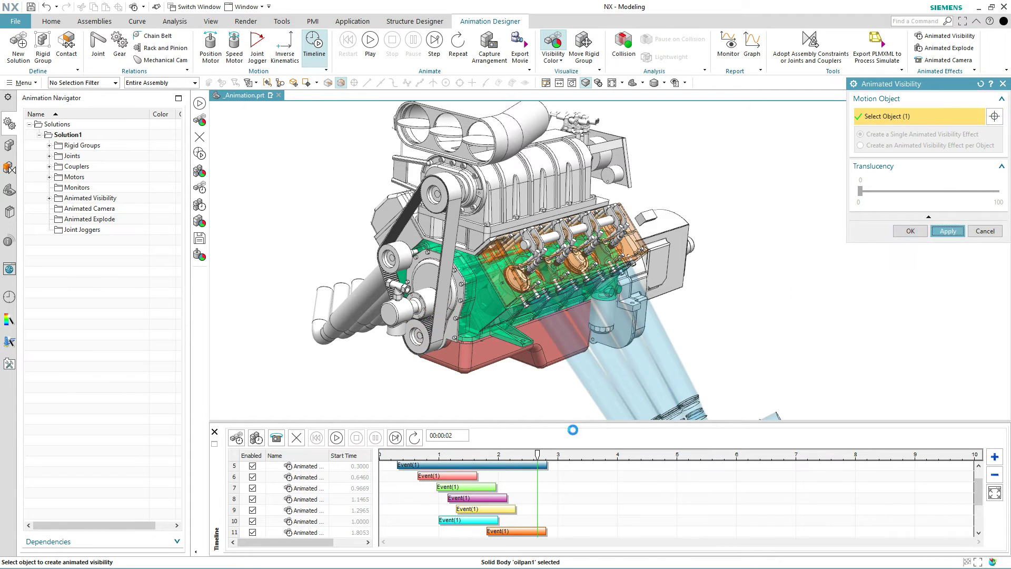
Create an animated visibility effect for the blower body, starting at 3.15 s with translucency 0
{"action": "left_click_drag", "start_coordinate": [537, 454], "coordinate": [567, 454]}
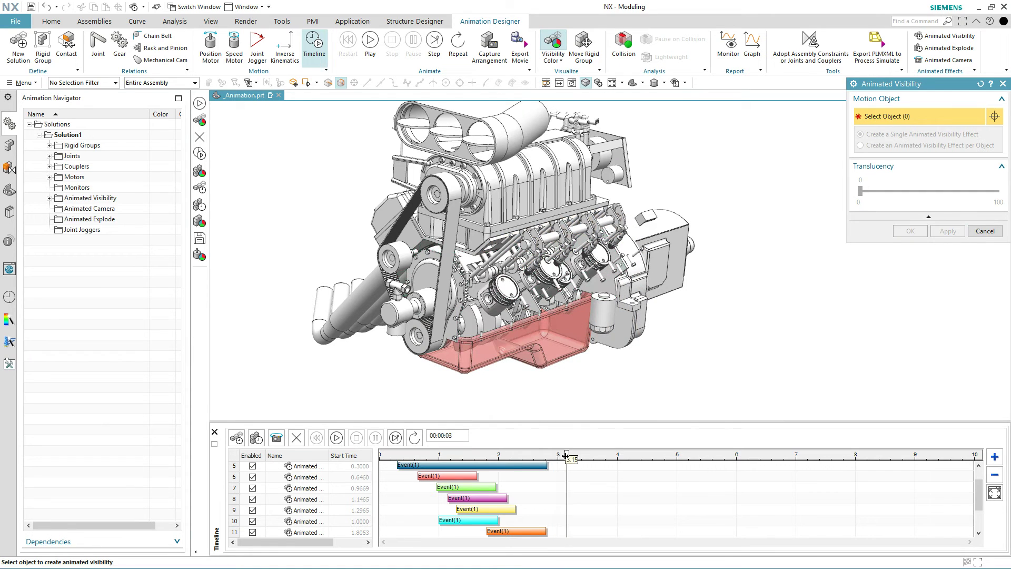
{"action": "left_click", "coordinate": [577, 173]}
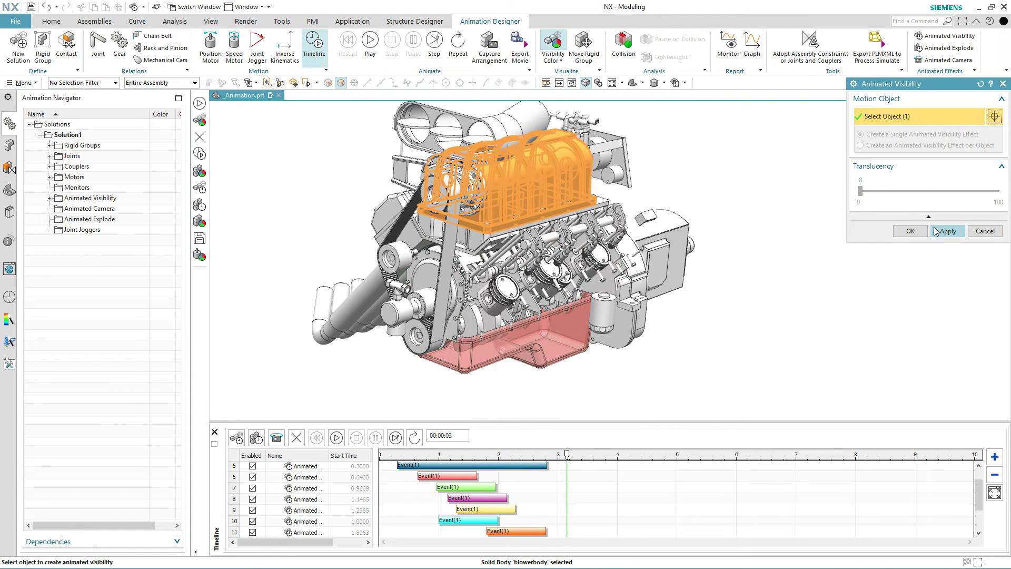
{"action": "left_click", "coordinate": [911, 232]}
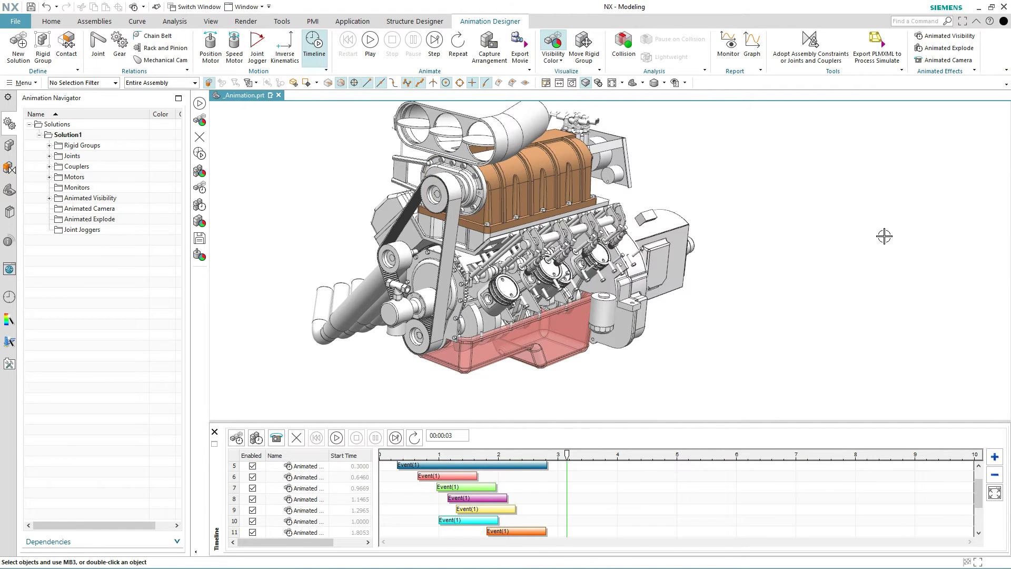
Turn off the visibility color display and play the animation to review the visibility effects
{"action": "left_click", "coordinate": [556, 38]}
{"action": "left_click", "coordinate": [371, 42]}
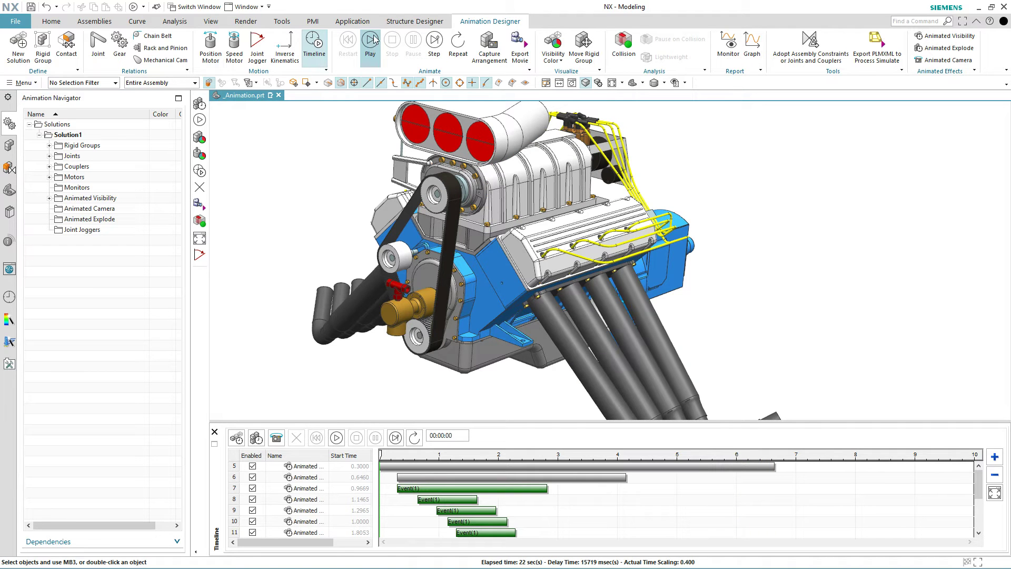
{"action": "left_click", "coordinate": [371, 40]}
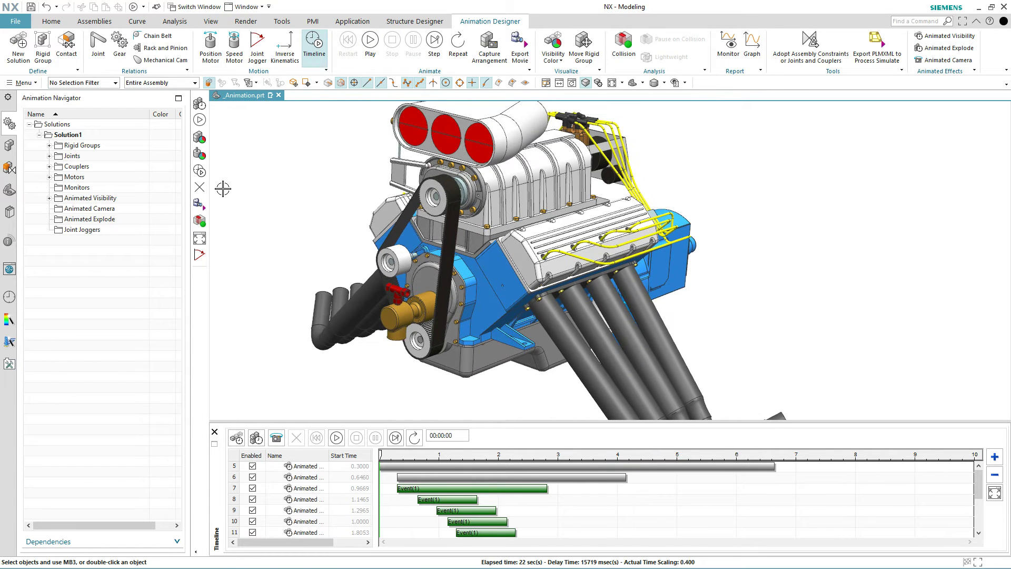
Switch to Explode Color and create an animated explode at 0 s for the blower front bolts' rigid group, moved along YC to Y about 83.5
{"action": "left_click", "coordinate": [556, 63]}
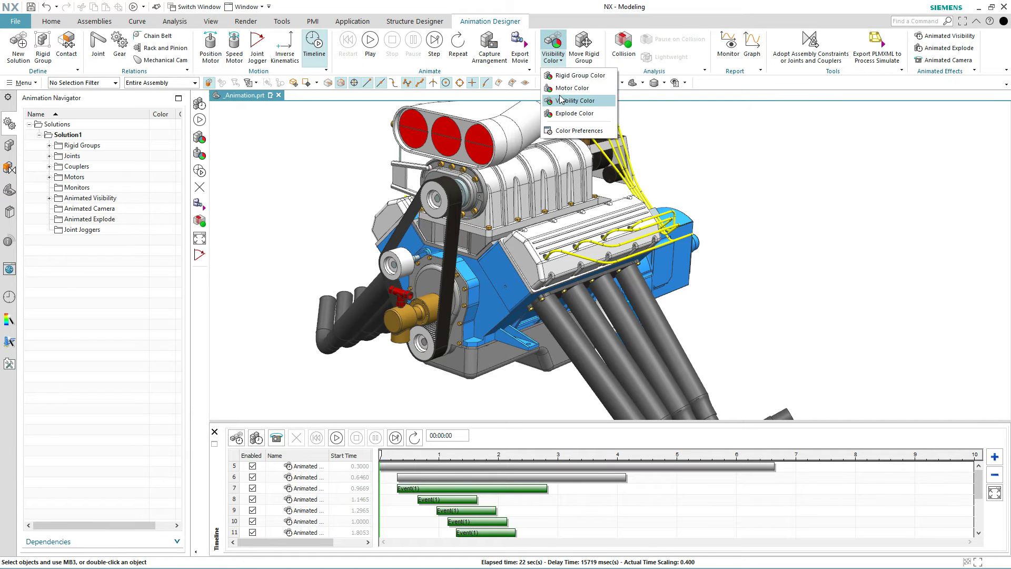
{"action": "left_click", "coordinate": [561, 114]}
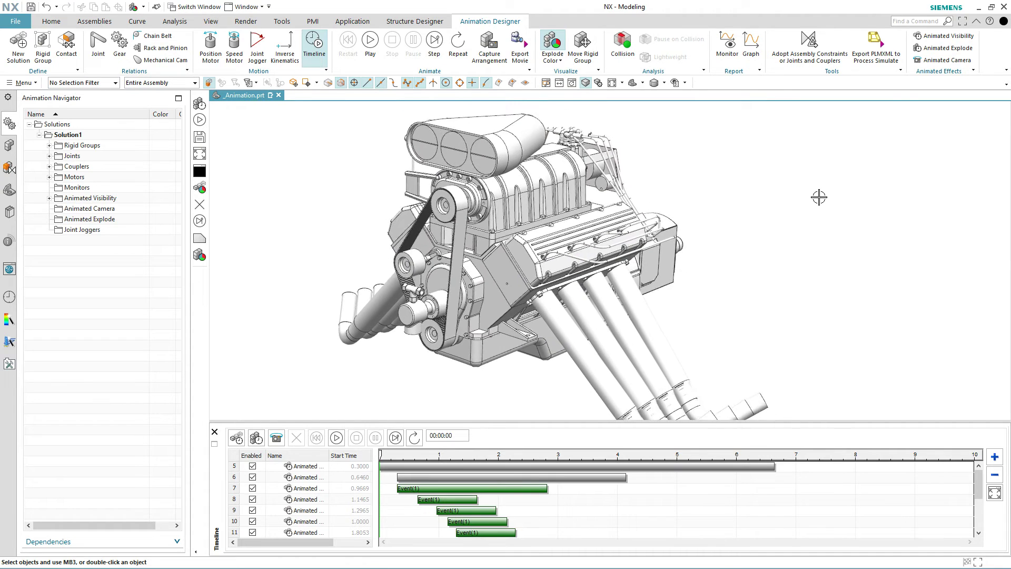
{"action": "left_click", "coordinate": [945, 48]}
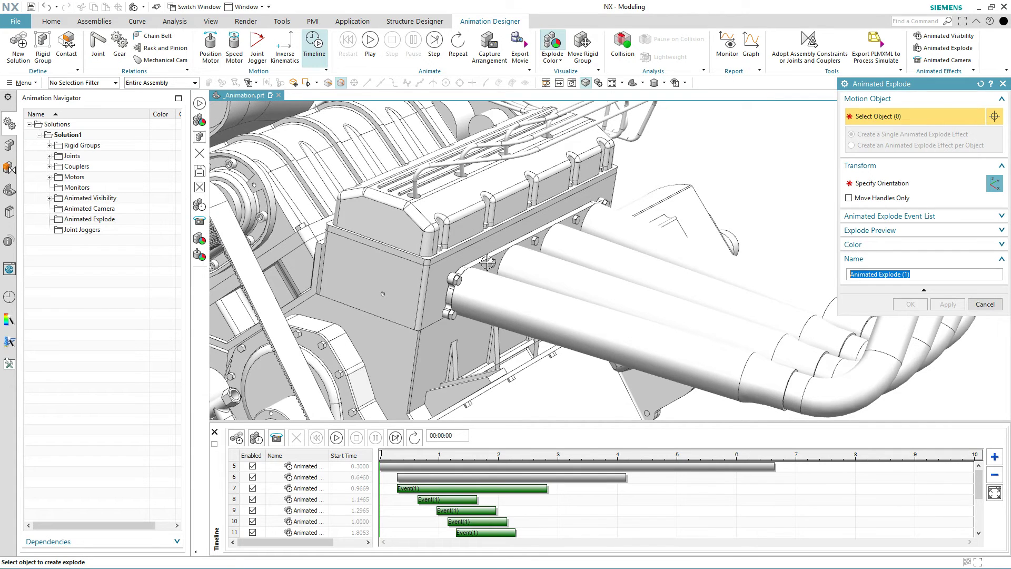
{"action": "left_click", "coordinate": [101, 86]}
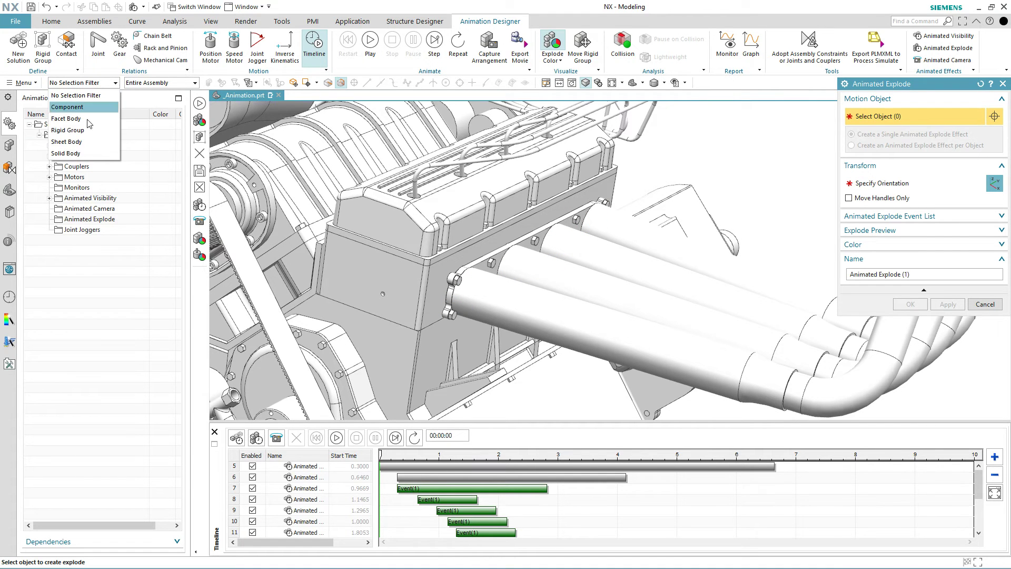
{"action": "left_click", "coordinate": [67, 130]}
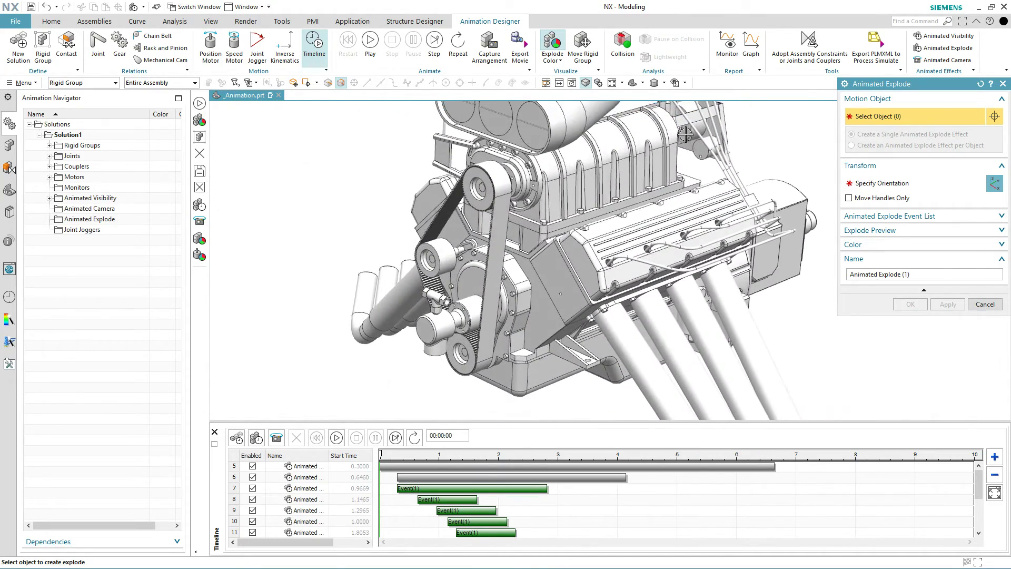
{"action": "left_click", "coordinate": [528, 167]}
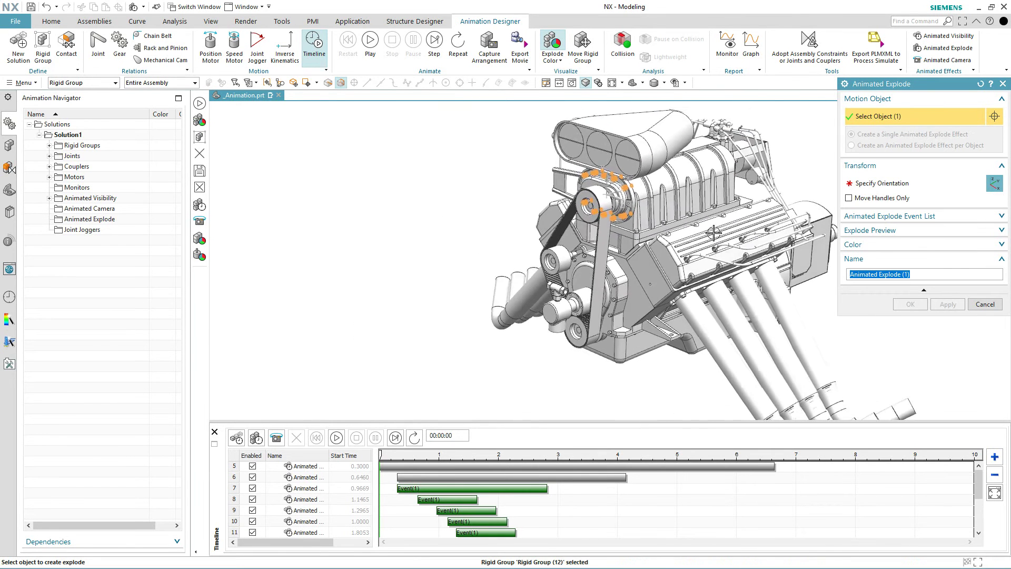
{"action": "left_click", "coordinate": [864, 184]}
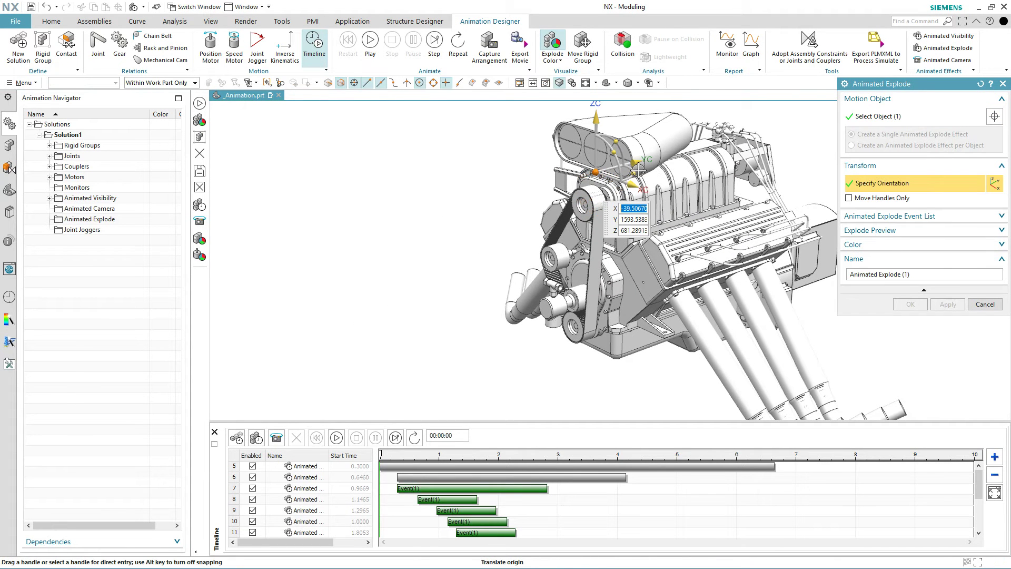
{"action": "left_click_drag", "start_coordinate": [639, 169], "coordinate": [249, 252]}
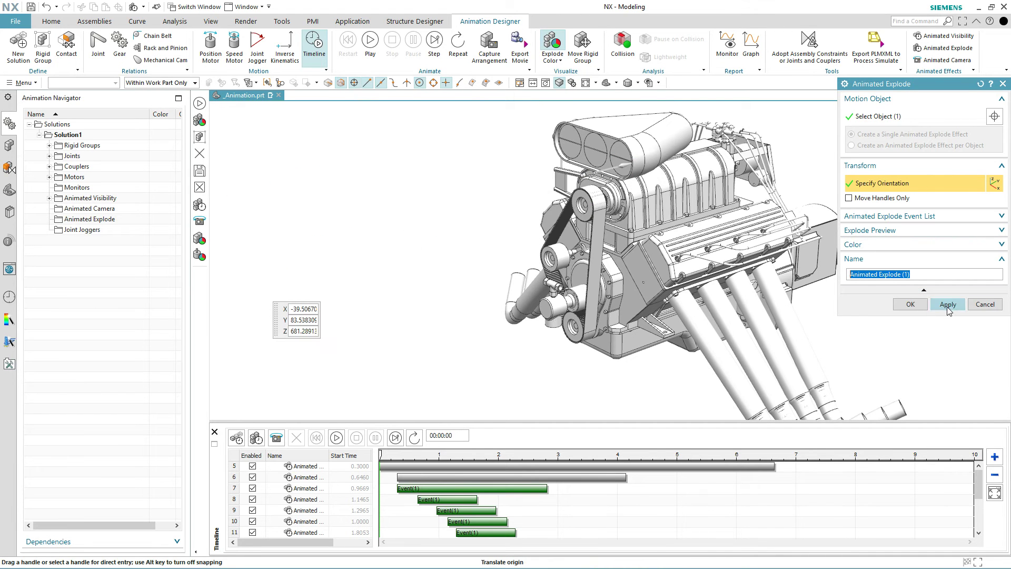
{"action": "left_click", "coordinate": [948, 306]}
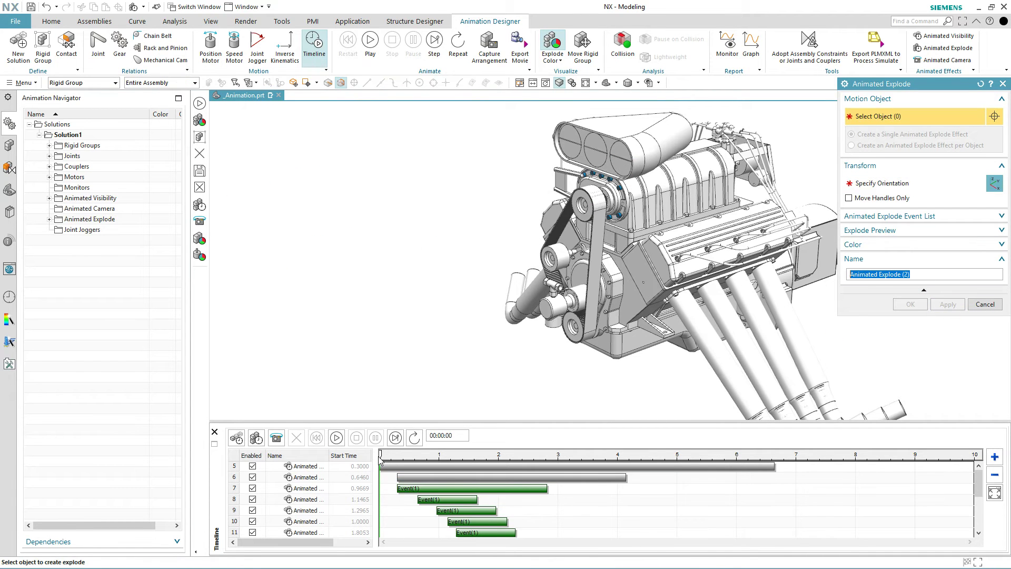
Create an animated explode at 1.15 s for the blowerfront rigid group, moved along YC to Y about 124.9
{"action": "left_click_drag", "start_coordinate": [381, 457], "coordinate": [448, 455]}
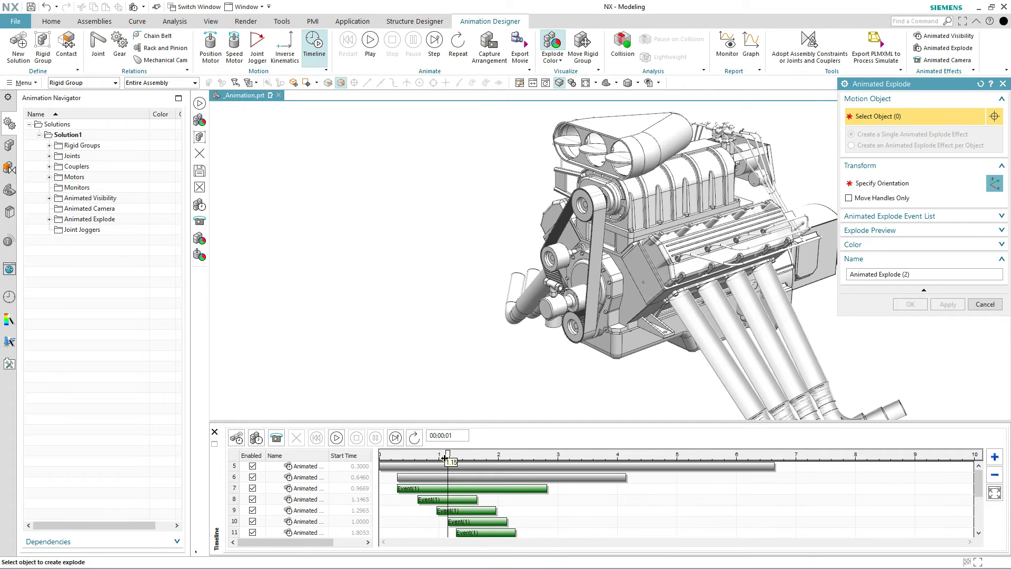
{"action": "left_click", "coordinate": [612, 196]}
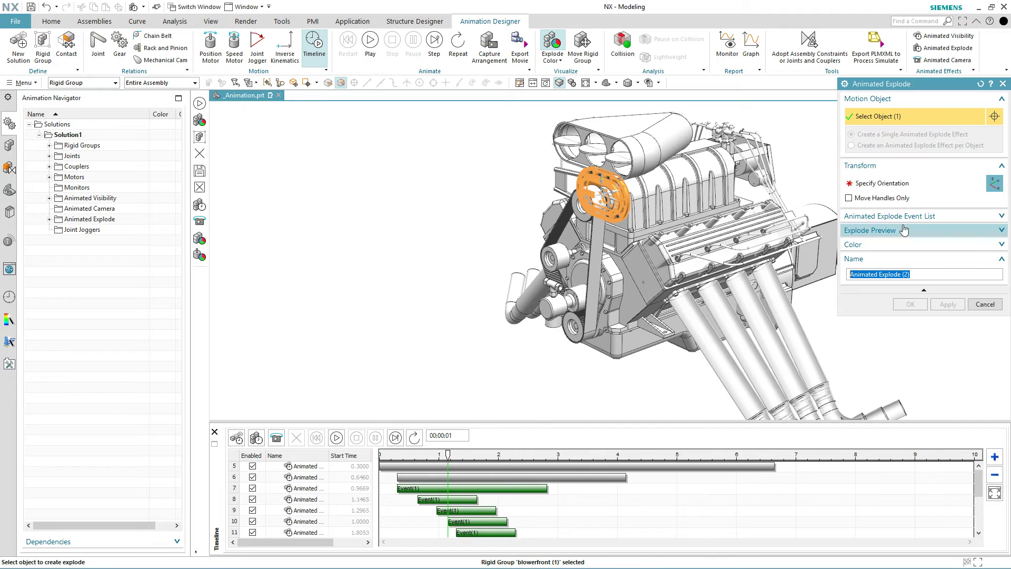
{"action": "left_click", "coordinate": [882, 182]}
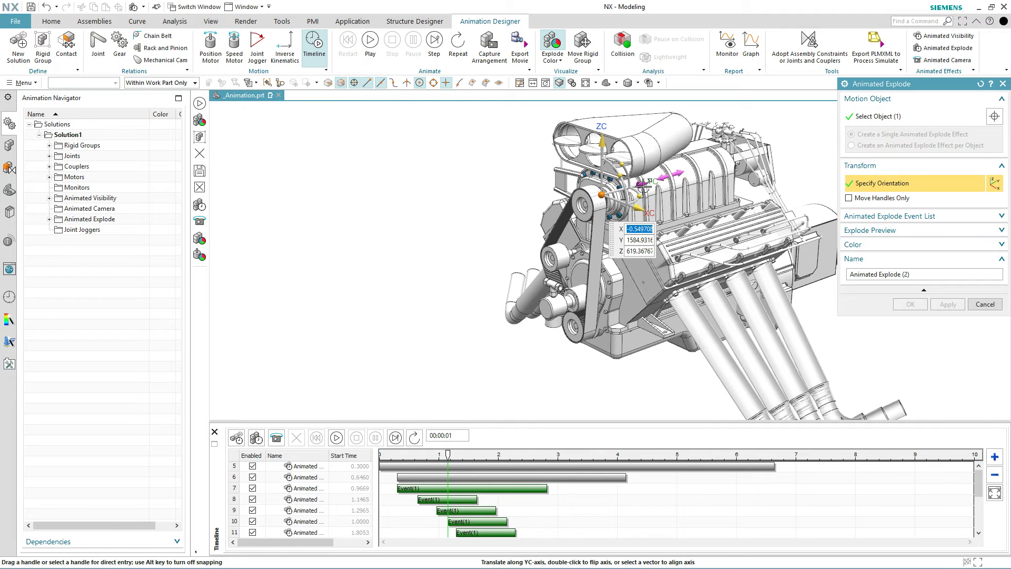
{"action": "left_click_drag", "start_coordinate": [644, 185], "coordinate": [358, 287]}
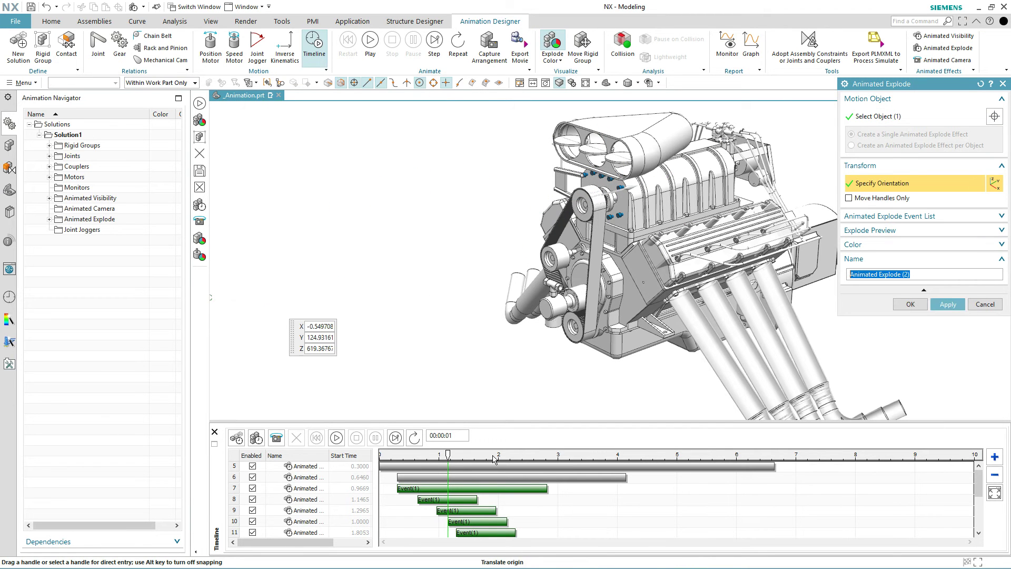
{"action": "left_click", "coordinate": [948, 305]}
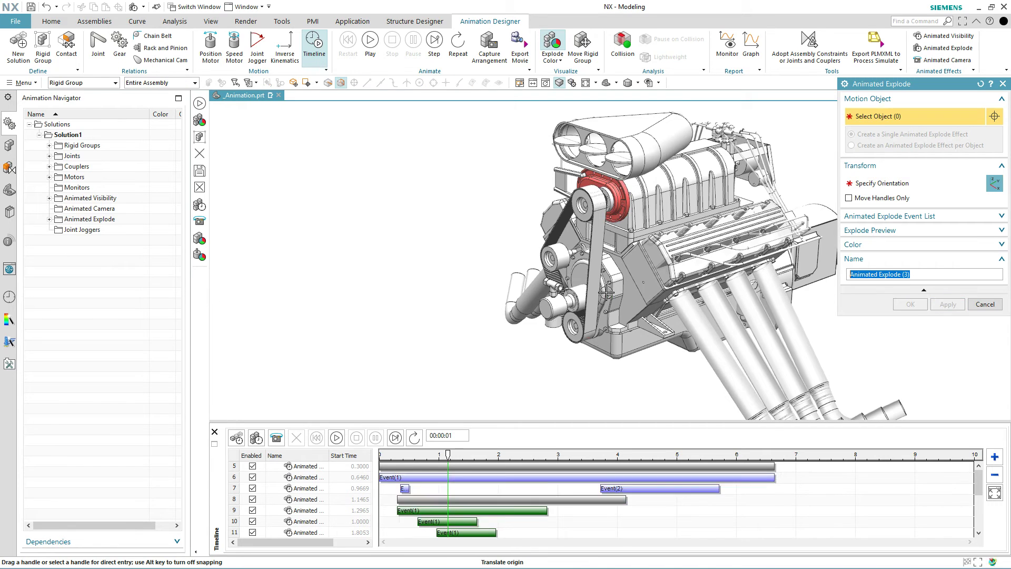
Create an animated explode at about 1.96 s for the exhaust bolts' rigid group, rotating its handles and moving the bolts diagonally down and away from the engine
{"action": "mouse_move", "coordinate": [446, 454]}
{"action": "left_mouse_down"}
{"action": "mouse_move", "coordinate": [372, 458]}
{"action": "mouse_move", "coordinate": [500, 459]}
{"action": "left_mouse_up"}
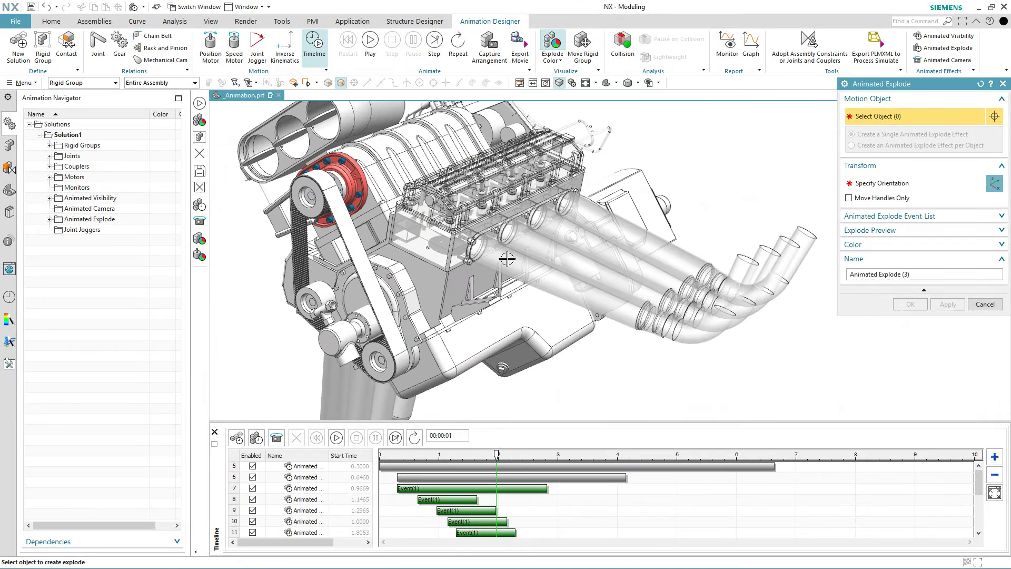
{"action": "left_click", "coordinate": [479, 260]}
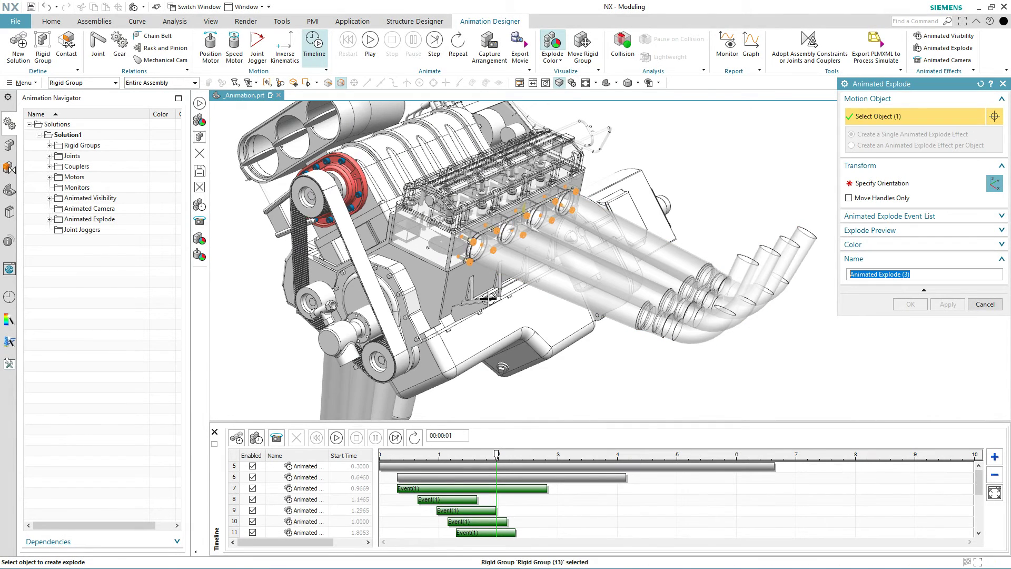
{"action": "left_click", "coordinate": [880, 185]}
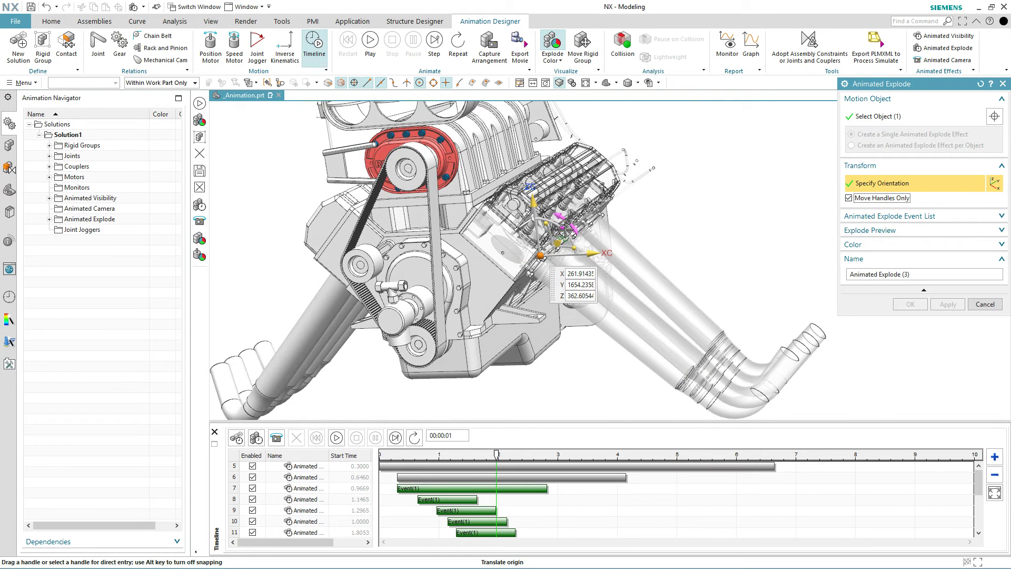
{"action": "left_click_drag", "start_coordinate": [563, 230], "coordinate": [543, 213]}
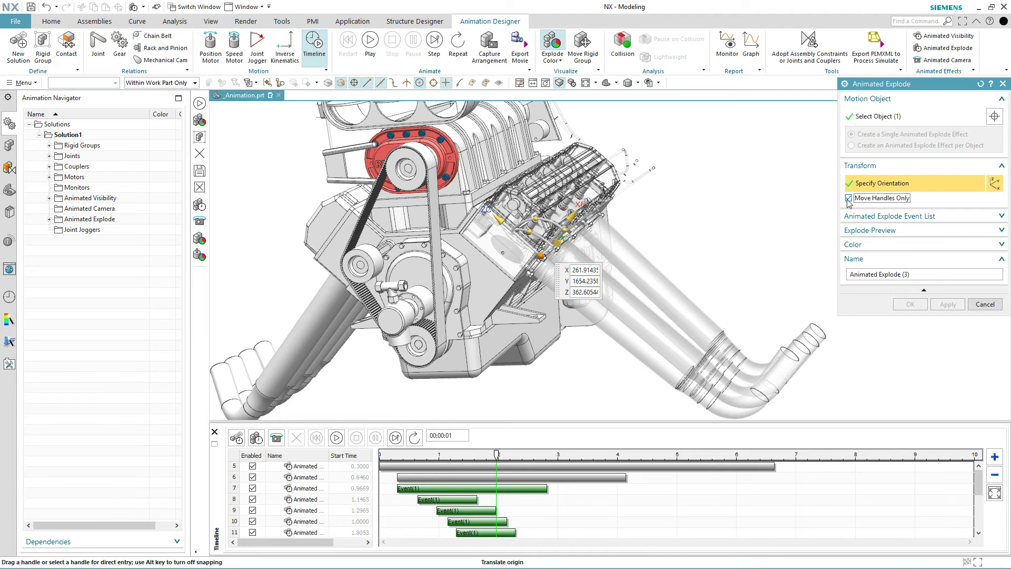
{"action": "left_click_drag", "start_coordinate": [498, 218], "coordinate": [958, 416]}
{"action": "left_click", "coordinate": [947, 304]}
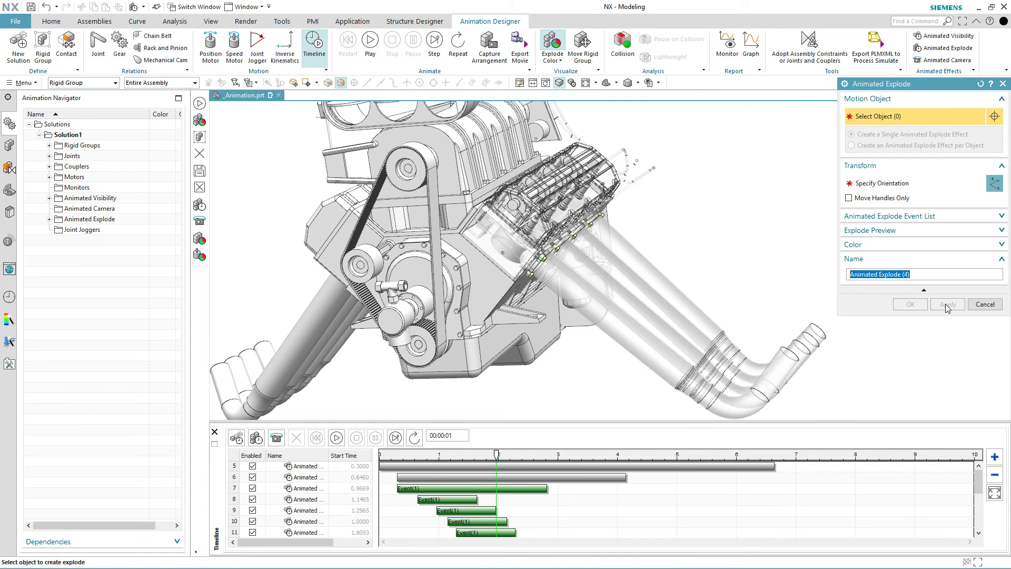
Create an animated explode at about 1.96 s for the exhaust pipes' rigid group, moved along rotated handles to X about 1250.4, Z about -663.4
{"action": "left_click", "coordinate": [713, 340]}
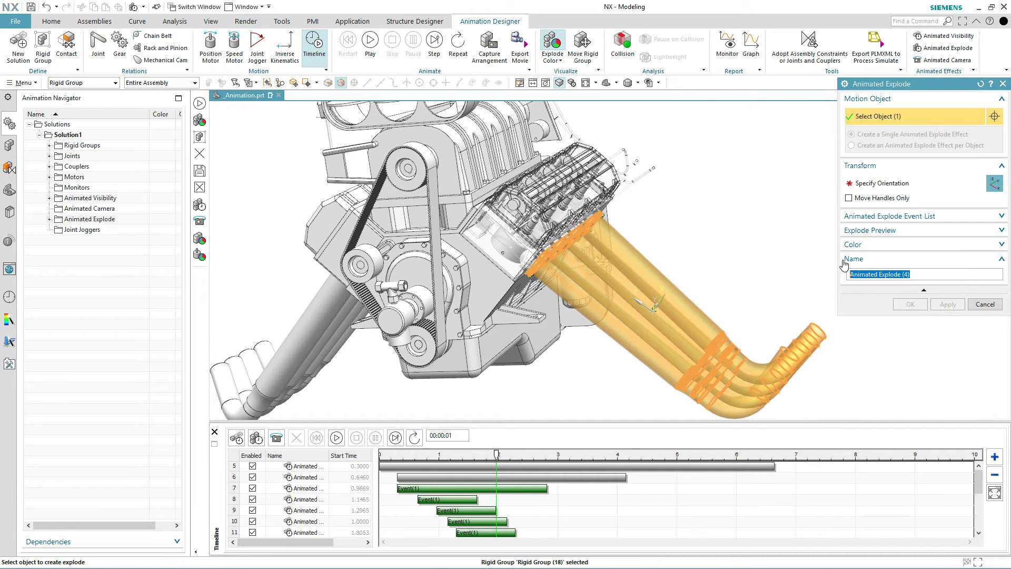
{"action": "left_click", "coordinate": [880, 184]}
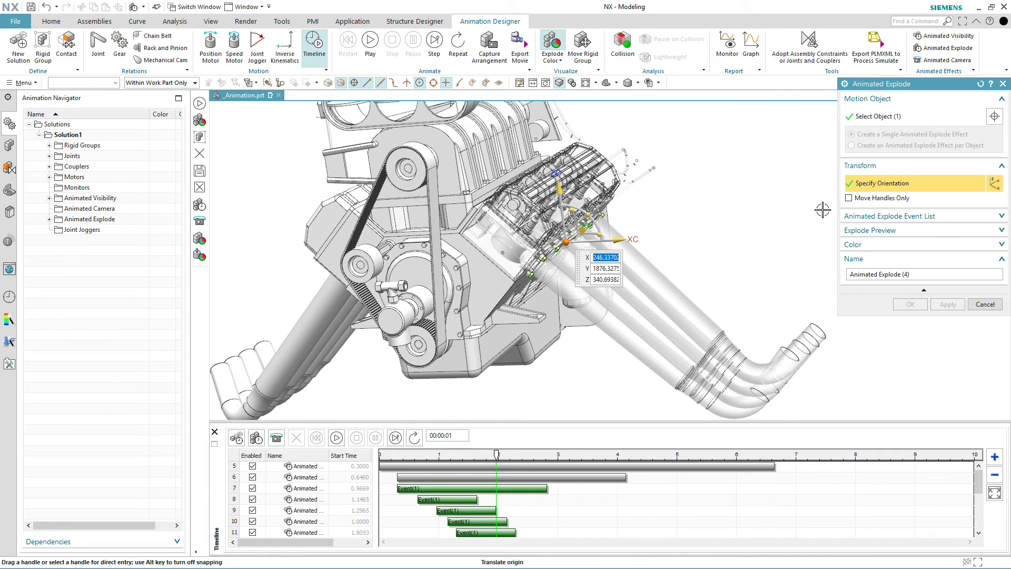
{"action": "left_click", "coordinate": [849, 198]}
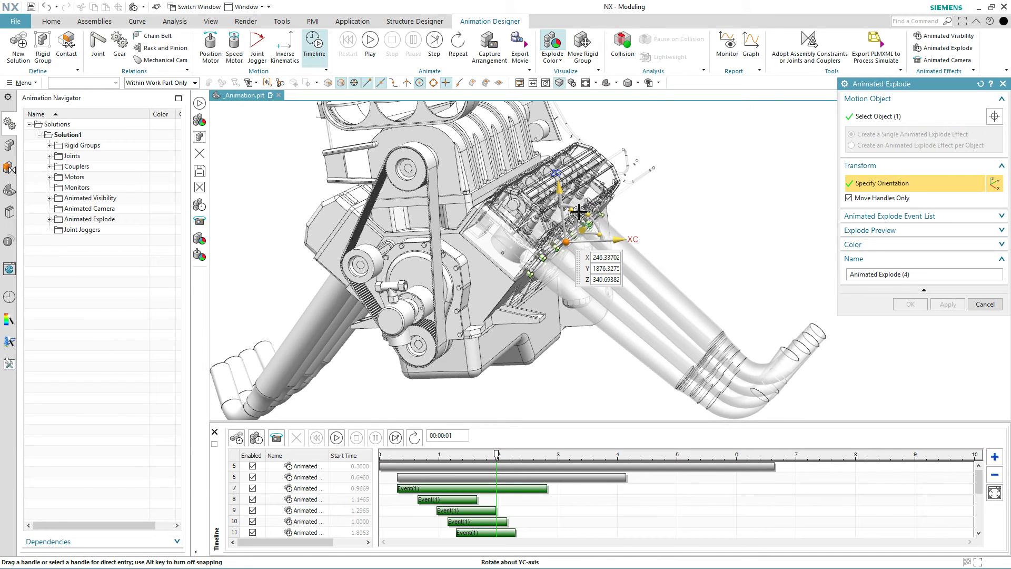
{"action": "left_click_drag", "start_coordinate": [585, 216], "coordinate": [563, 202]}
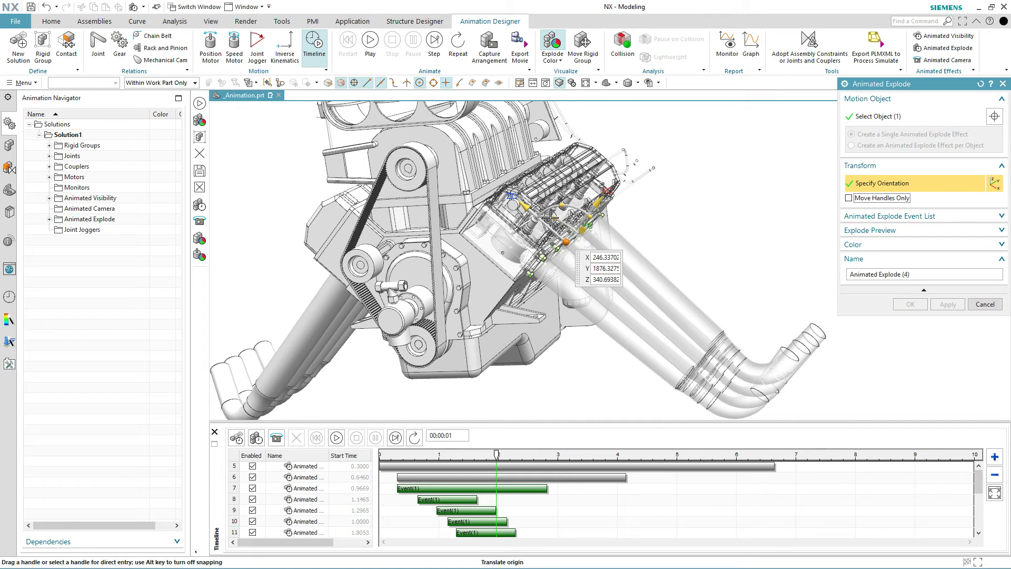
{"action": "left_click_drag", "start_coordinate": [526, 204], "coordinate": [911, 435]}
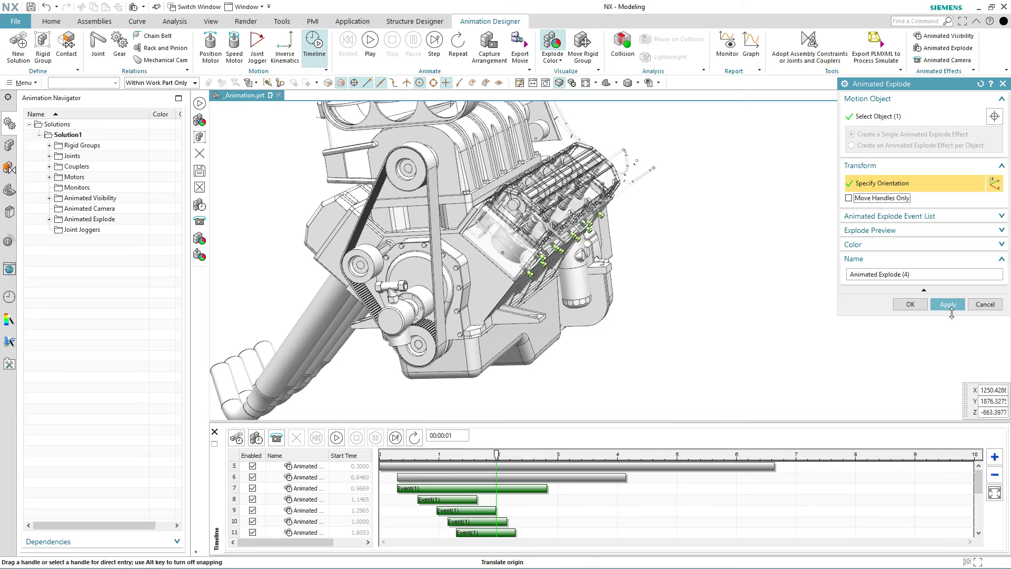
{"action": "left_click", "coordinate": [948, 304]}
Create an animated explode at about 3.15 s for the blower body bolts' rigid group, moved along ZC to Z about 1358.4
{"action": "middle_click_drag", "start_coordinate": [685, 263], "coordinate": [469, 416]}
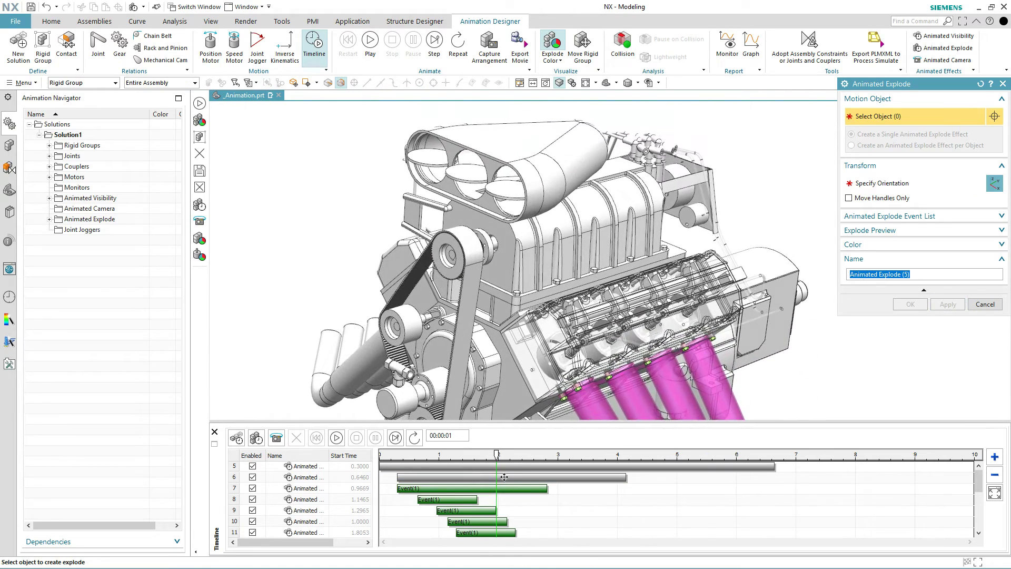
{"action": "left_click_drag", "start_coordinate": [501, 457], "coordinate": [564, 460]}
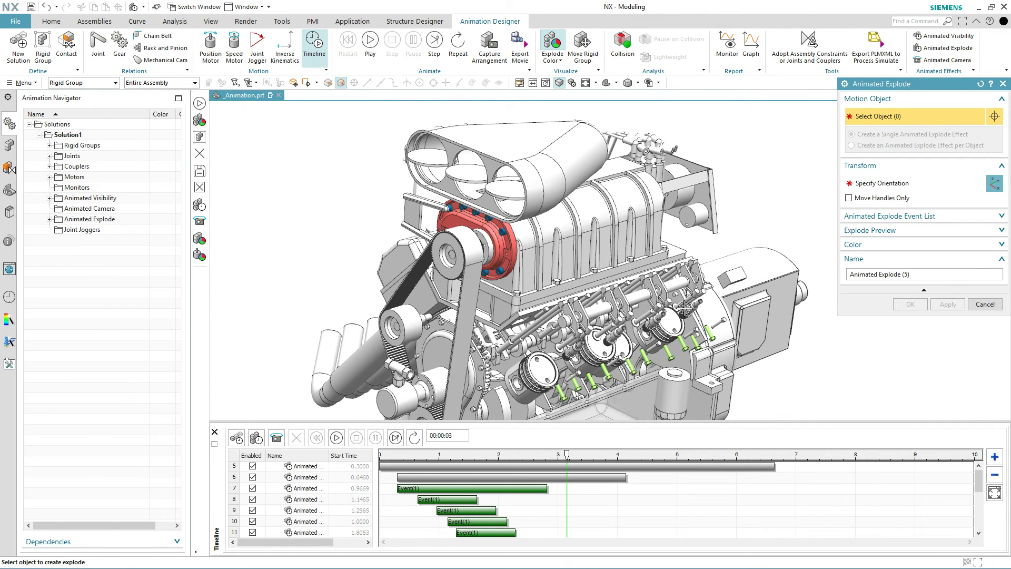
{"action": "left_click", "coordinate": [519, 291]}
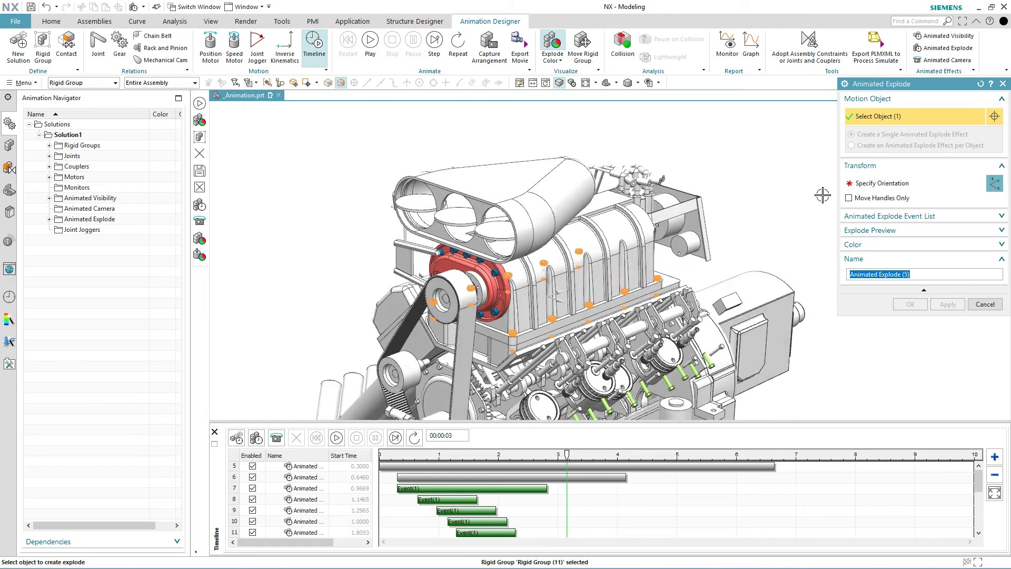
{"action": "left_click", "coordinate": [882, 183]}
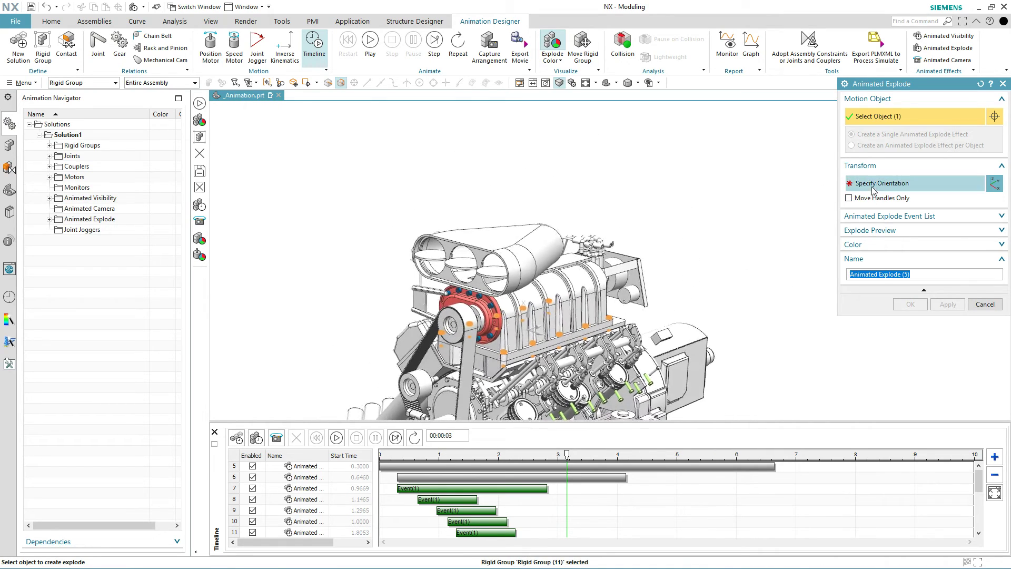
{"action": "left_click_drag", "start_coordinate": [506, 306], "coordinate": [532, 132]}
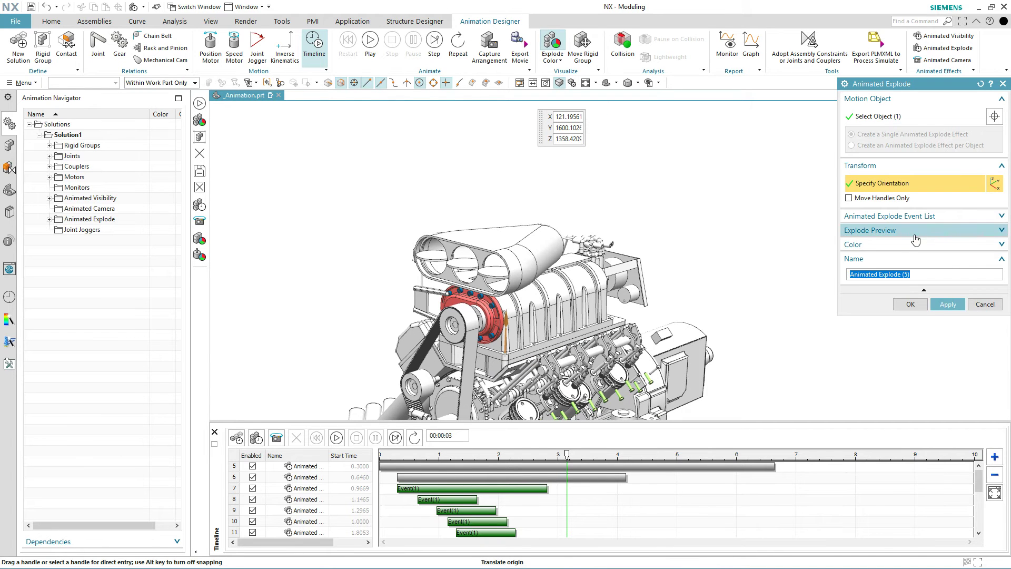
{"action": "left_click", "coordinate": [935, 305]}
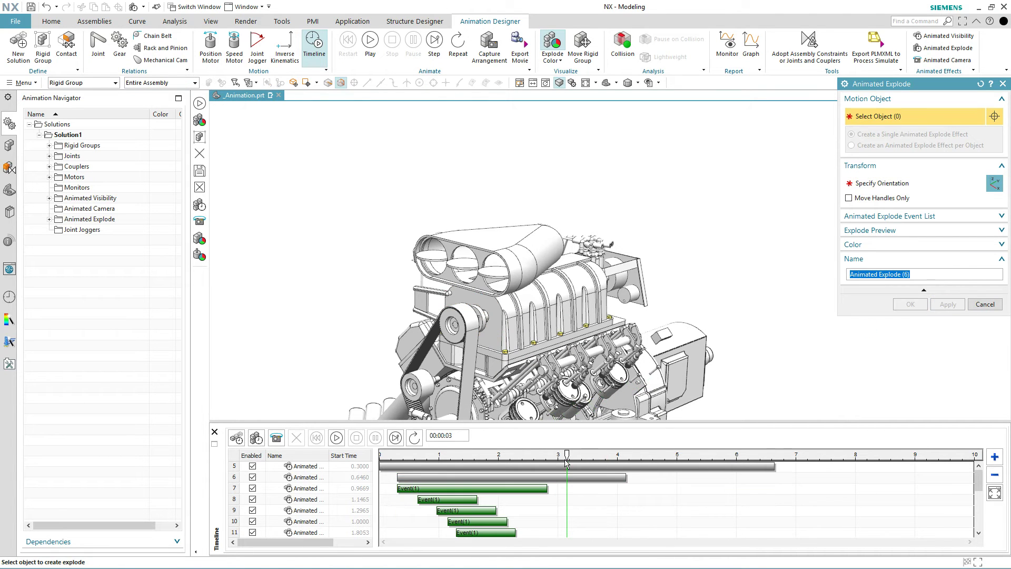
Create an animated explode at about 3.53 s for the blower body's rigid group, moved along ZC to Z about 1341.9
{"action": "left_click_drag", "start_coordinate": [566, 456], "coordinate": [589, 458]}
{"action": "left_click", "coordinate": [594, 335]}
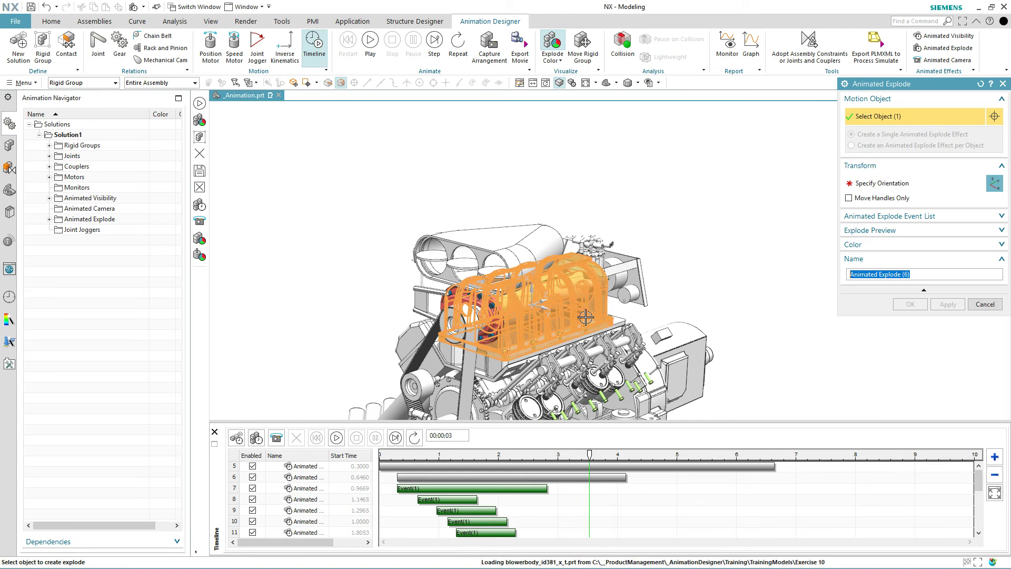
{"action": "left_click", "coordinate": [860, 189]}
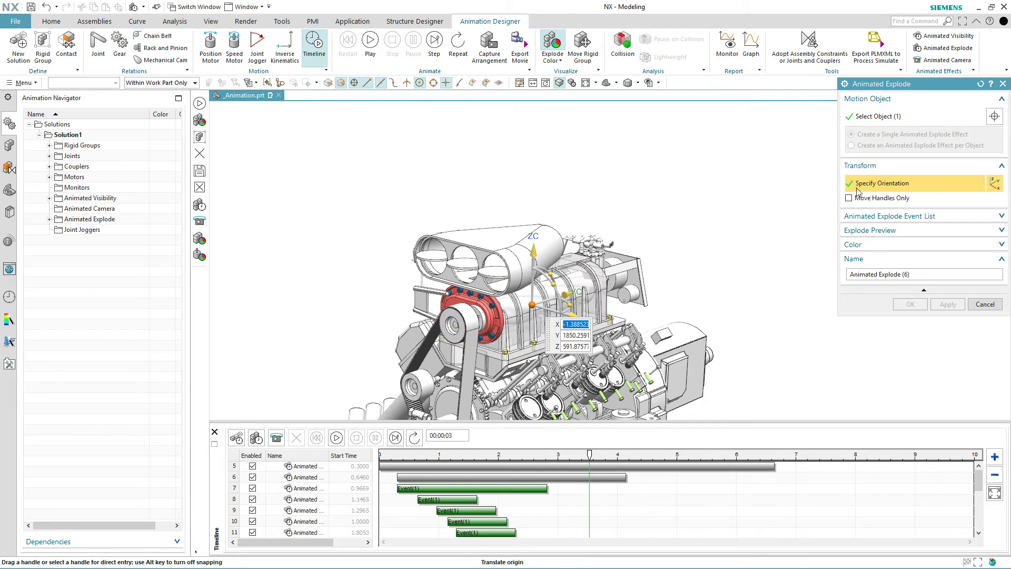
{"action": "left_click_drag", "start_coordinate": [534, 251], "coordinate": [596, 24]}
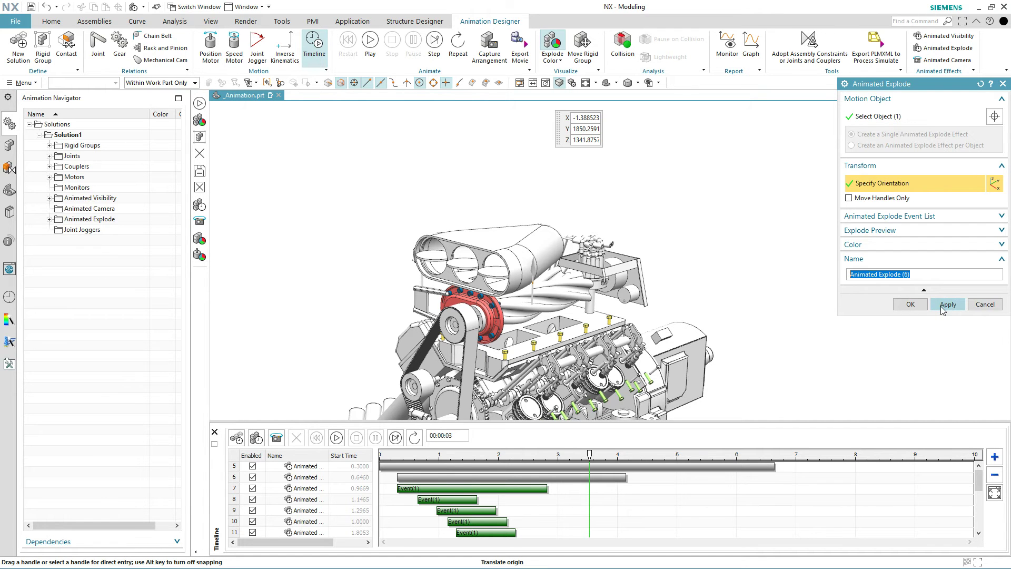
{"action": "left_click", "coordinate": [941, 305]}
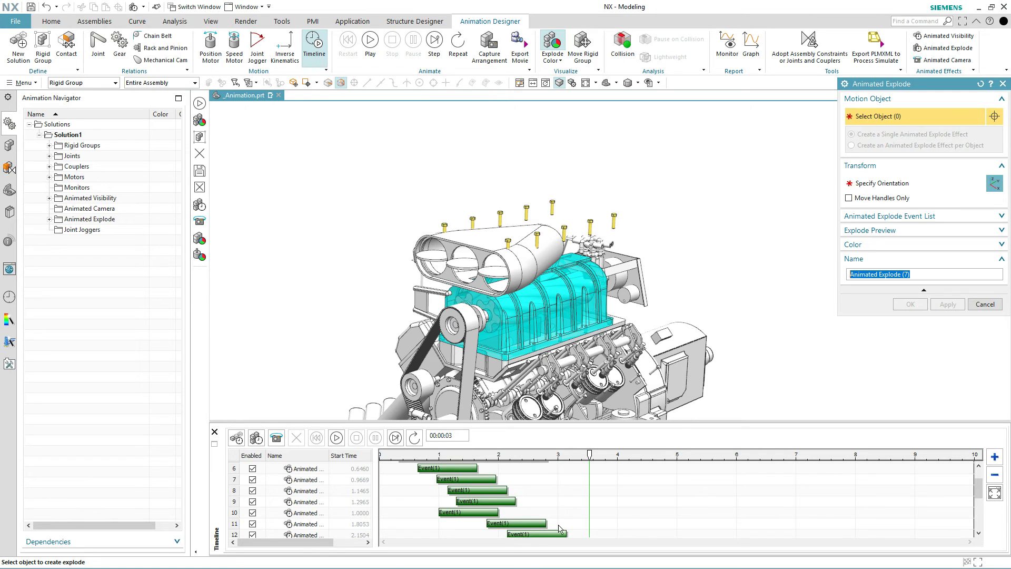
Extend the explode events to end at about 5.6 s for the blower body, 4.9 s for its bolts, and 3.5 s for the exhaust pipes and bolts
{"action": "scroll", "coordinate": [400, 498], "scroll_direction": "down", "scroll_amount": 2}
{"action": "scroll", "coordinate": [278, 482], "scroll_direction": "up", "scroll_amount": 2}
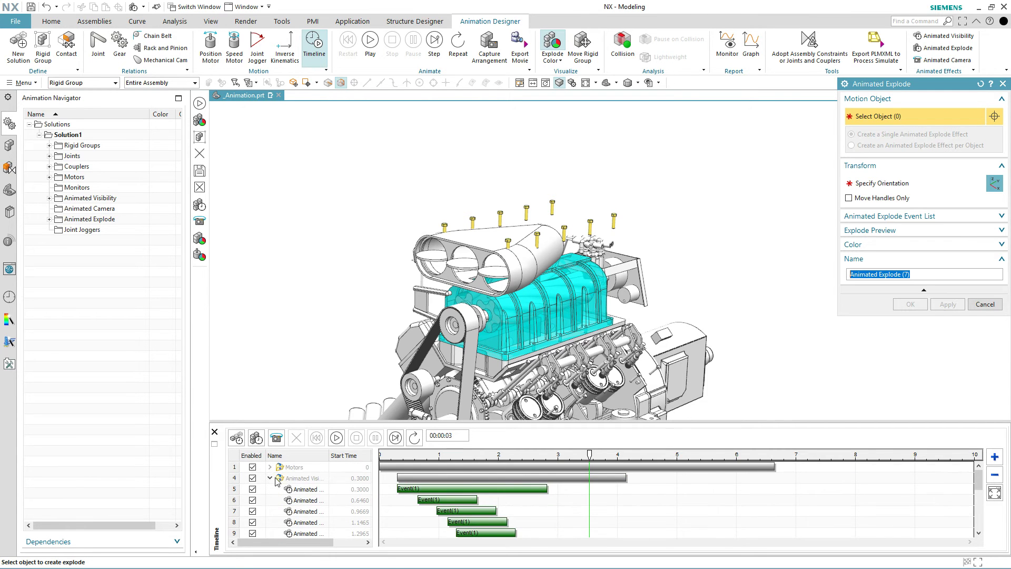
{"action": "scroll", "coordinate": [458, 514], "scroll_direction": "down", "scroll_amount": 3}
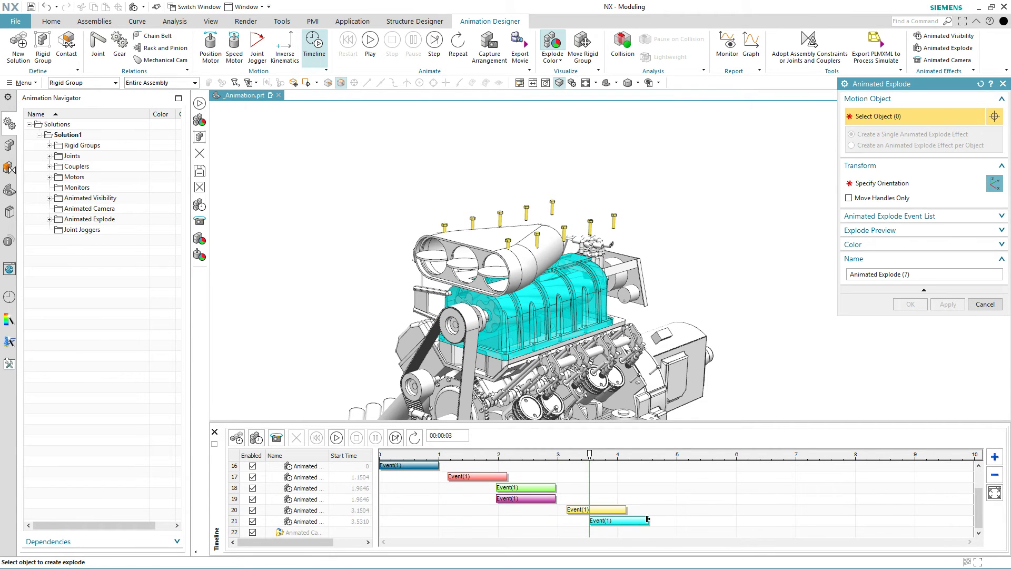
{"action": "left_click_drag", "start_coordinate": [648, 519], "coordinate": [712, 518]}
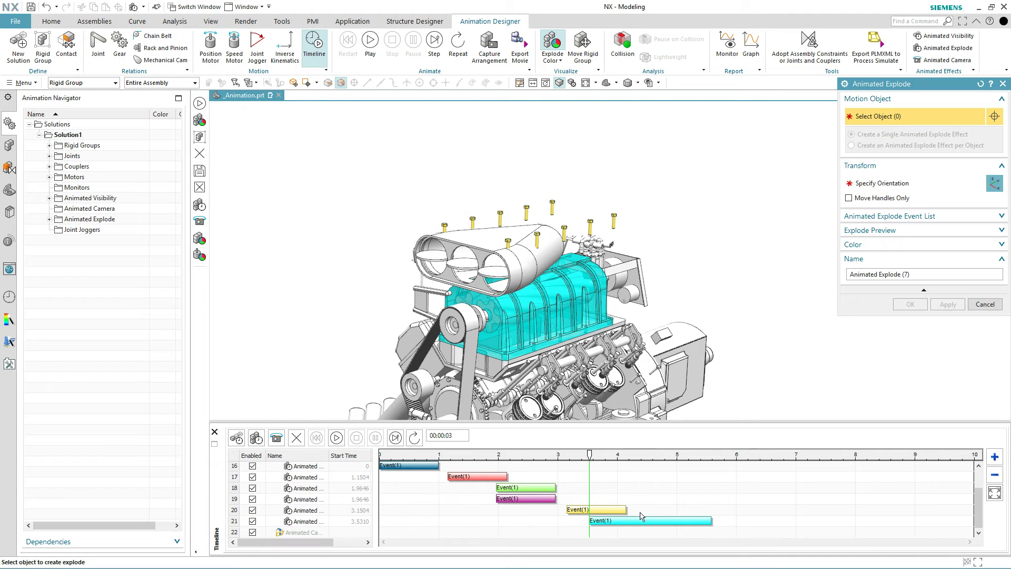
{"action": "left_click_drag", "start_coordinate": [626, 508], "coordinate": [668, 509]}
{"action": "left_click_drag", "start_coordinate": [556, 487], "coordinate": [590, 498]}
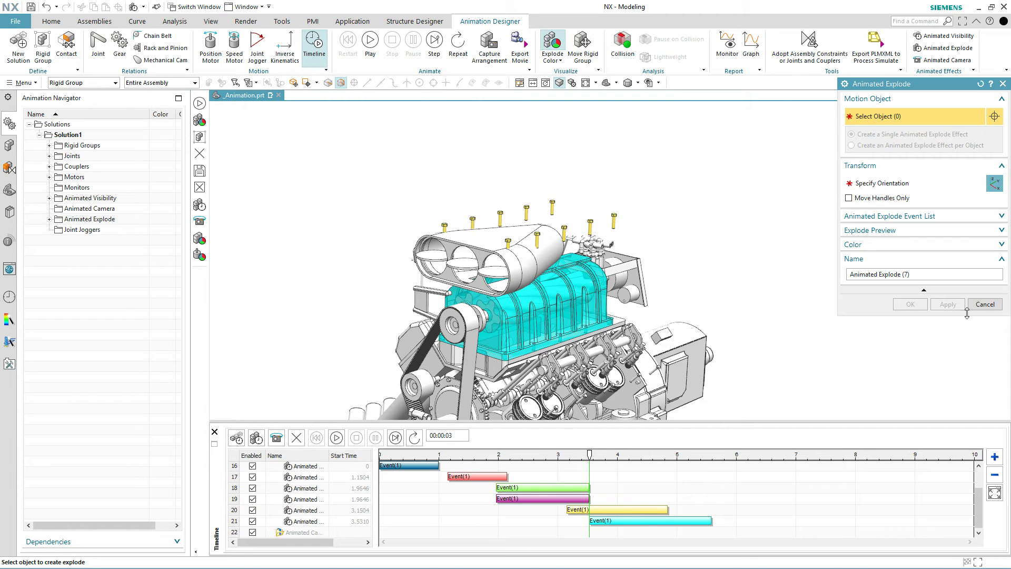
{"action": "left_click", "coordinate": [983, 305]}
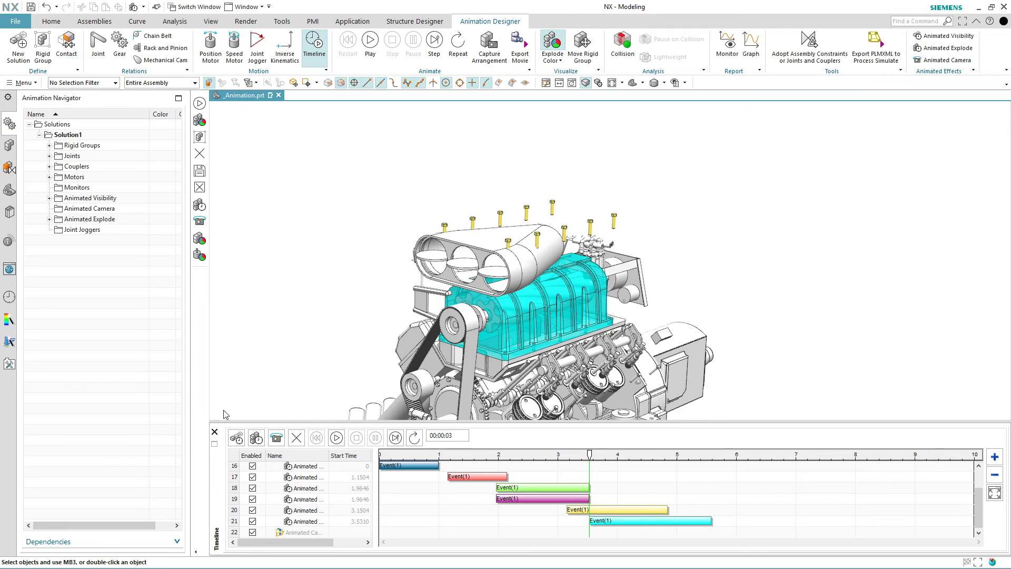
Close and reopen the timeline, shrink it to a narrow strip, and fit the whole engine in the view
{"action": "left_click", "coordinate": [214, 431]}
{"action": "key", "text": "ctrl+f"}
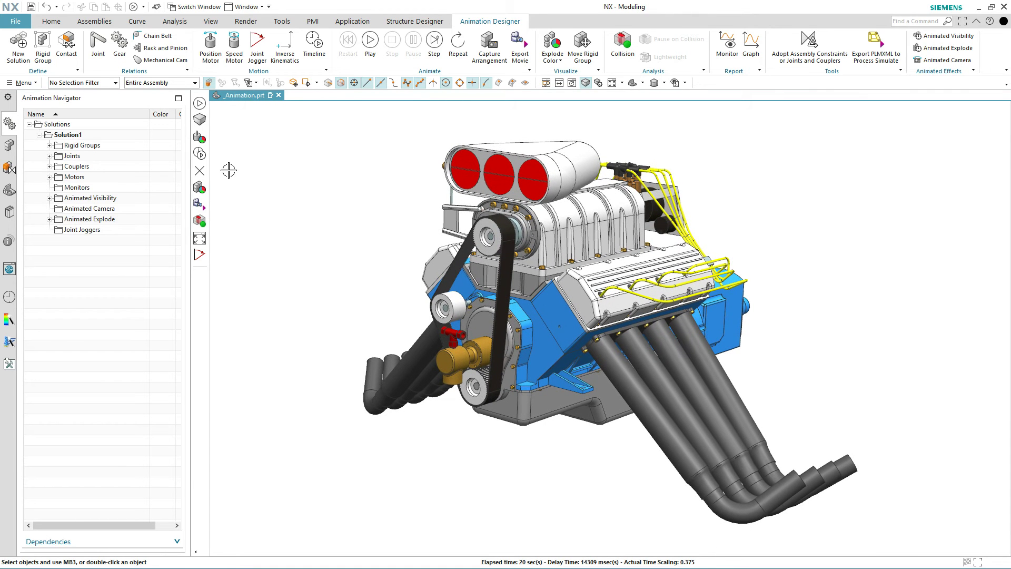
{"action": "left_click", "coordinate": [314, 45]}
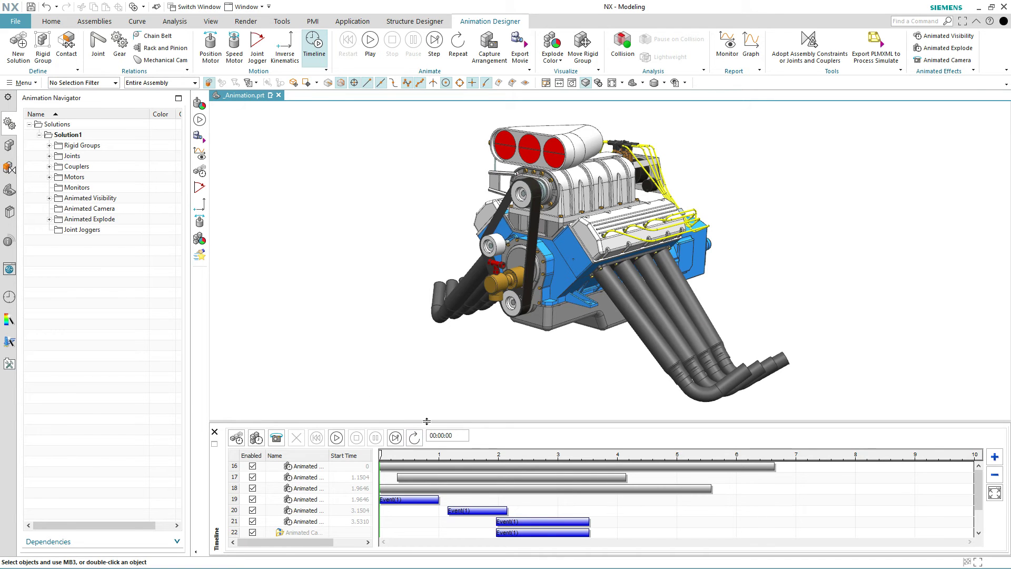
{"action": "left_click_drag", "start_coordinate": [426, 421], "coordinate": [413, 514]}
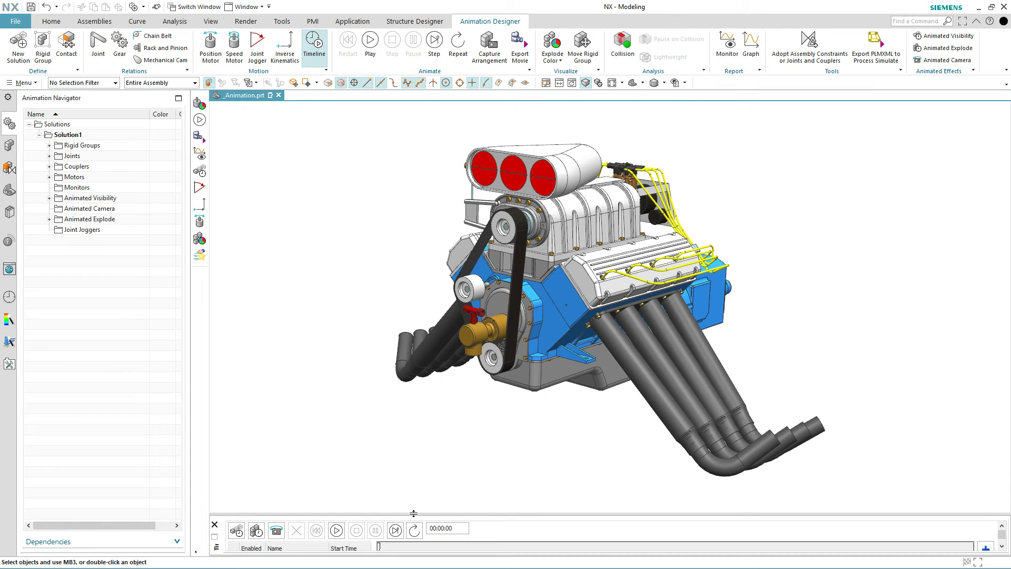
{"action": "left_click_drag", "start_coordinate": [413, 514], "coordinate": [411, 509]}
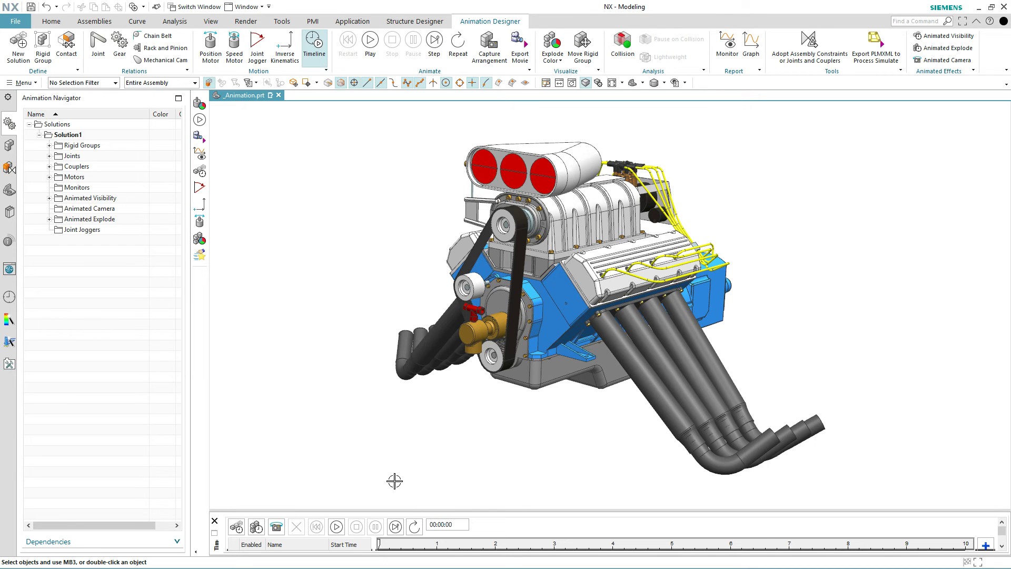
{"action": "key", "text": "ctrl+f"}
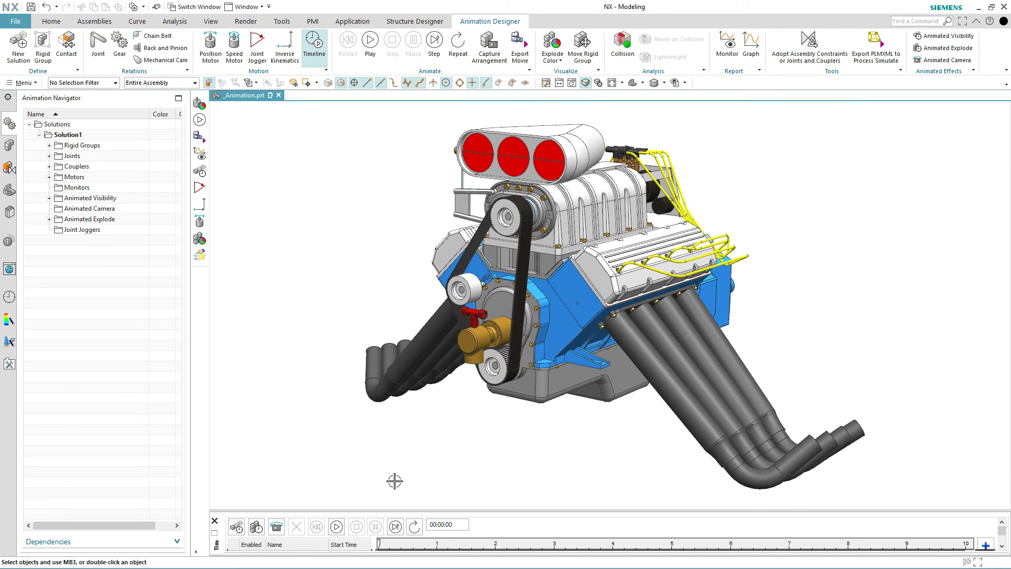
{"action": "left_click", "coordinate": [273, 528]}
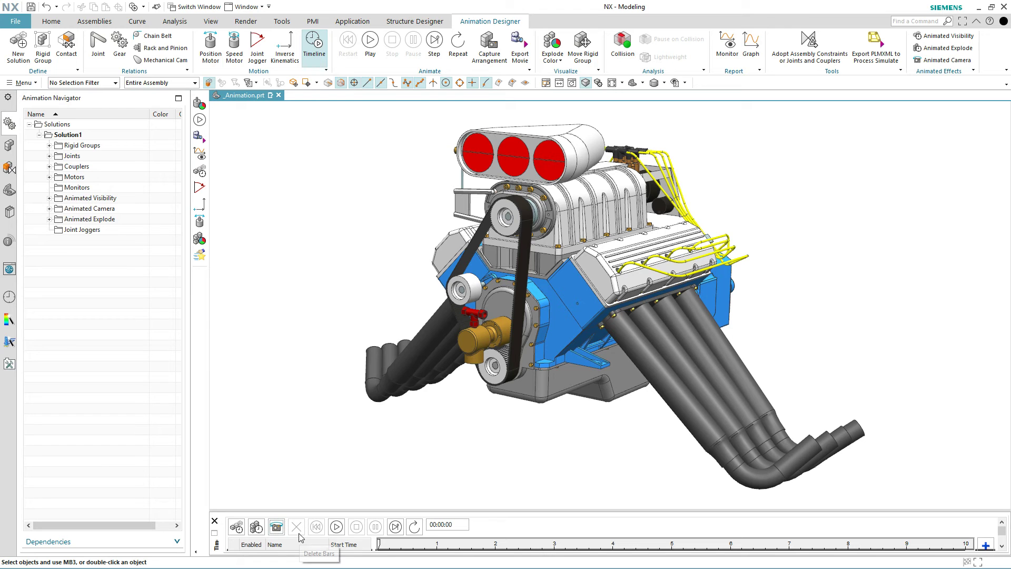
{"action": "left_click", "coordinate": [943, 60]}
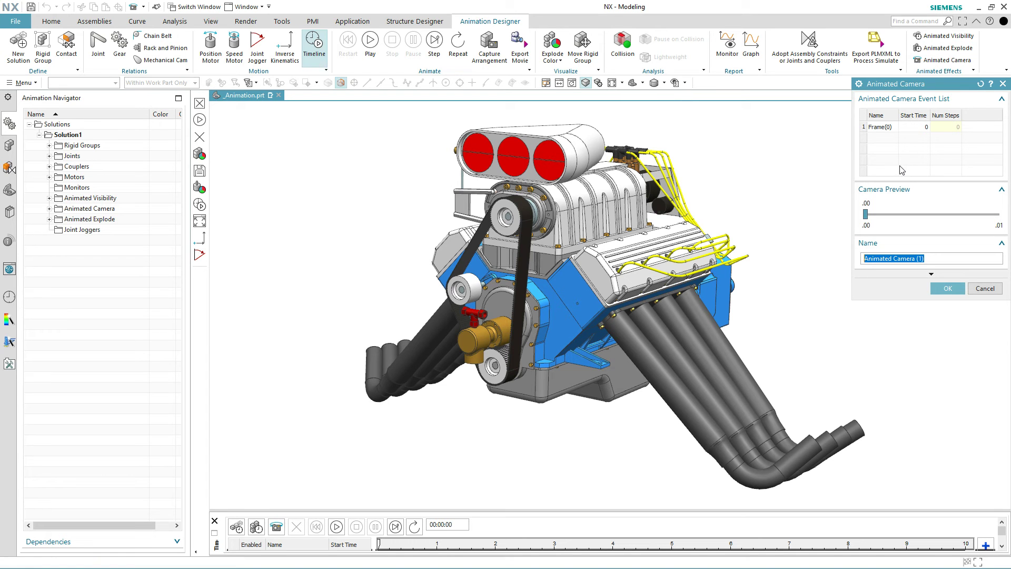
{"action": "left_click", "coordinate": [983, 291]}
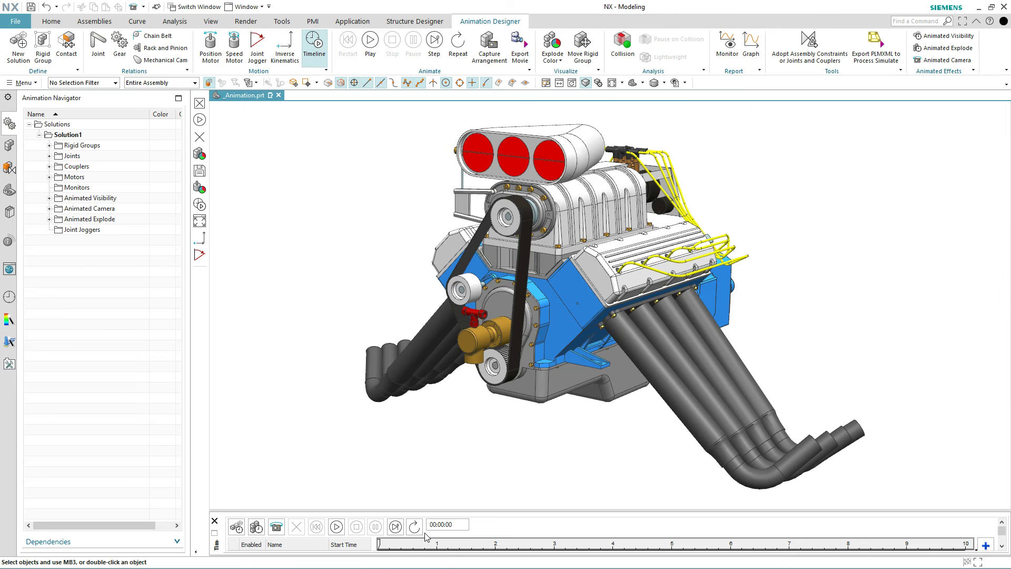
Capture an animated camera at about 2.8 s on the timeline with a closer view of the engine
{"action": "left_click_drag", "start_coordinate": [379, 543], "coordinate": [544, 542]}
{"action": "scroll", "coordinate": [503, 453], "scroll_direction": "up", "scroll_amount": 3}
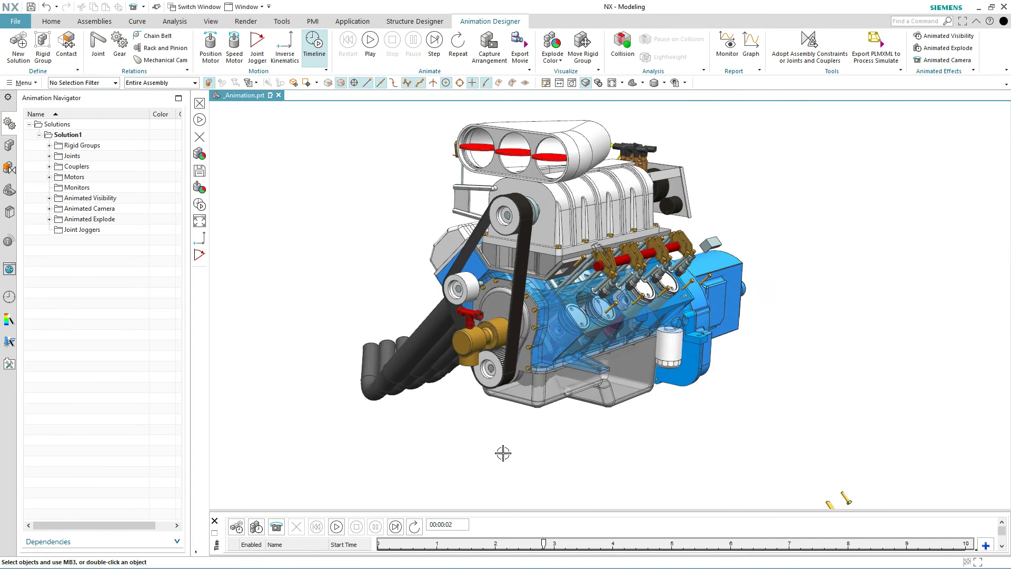
{"action": "scroll", "coordinate": [503, 453], "scroll_direction": "up", "scroll_amount": 3}
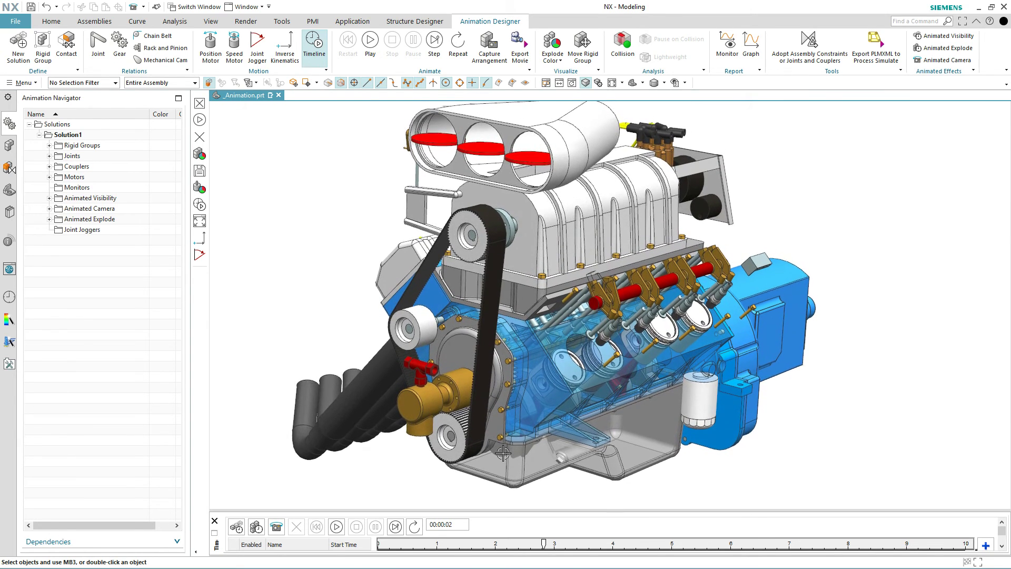
{"action": "left_click", "coordinate": [275, 526]}
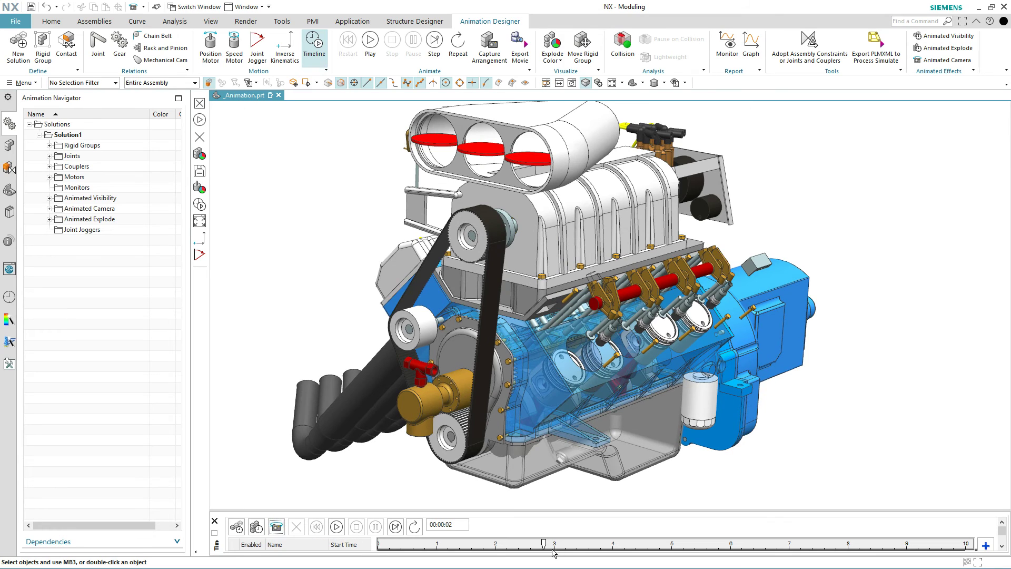
Capture an animated camera at about 5.6 s with a rotated close-up of the pistons and blower rotors
{"action": "left_click_drag", "start_coordinate": [549, 543], "coordinate": [708, 548]}
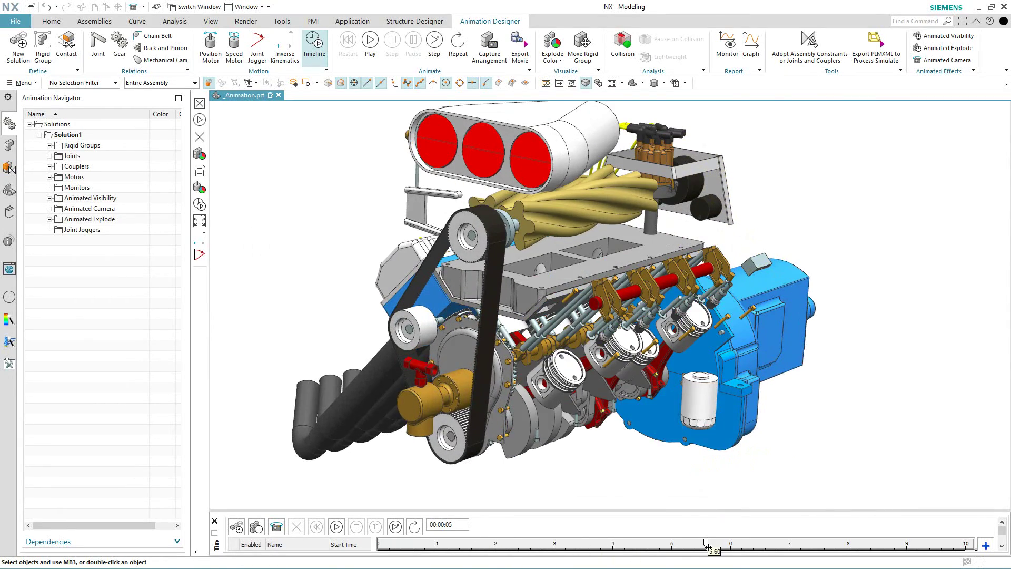
{"action": "scroll", "coordinate": [679, 513], "scroll_direction": "up", "scroll_amount": 5}
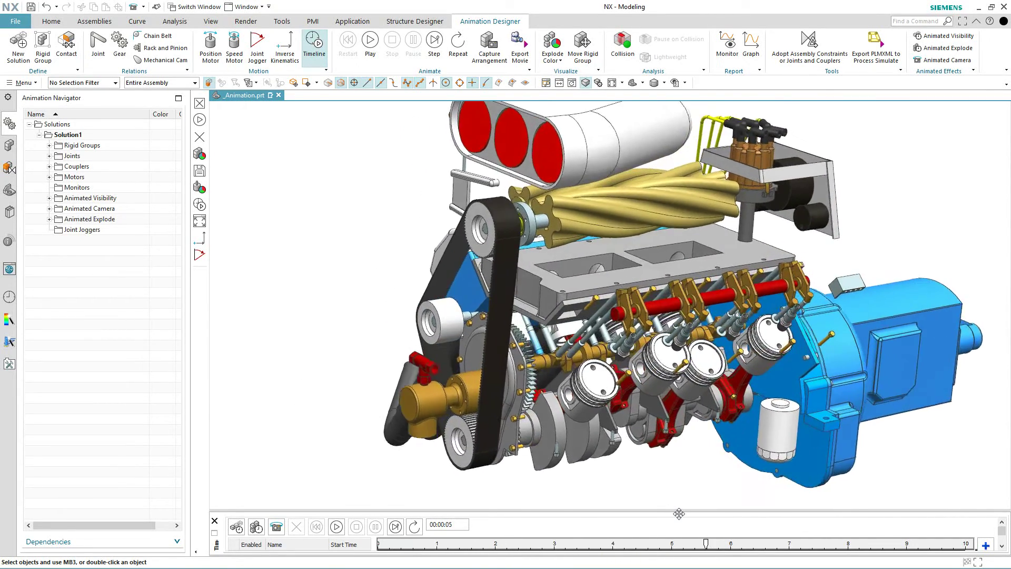
{"action": "scroll", "coordinate": [679, 513], "scroll_direction": "up", "scroll_amount": 5}
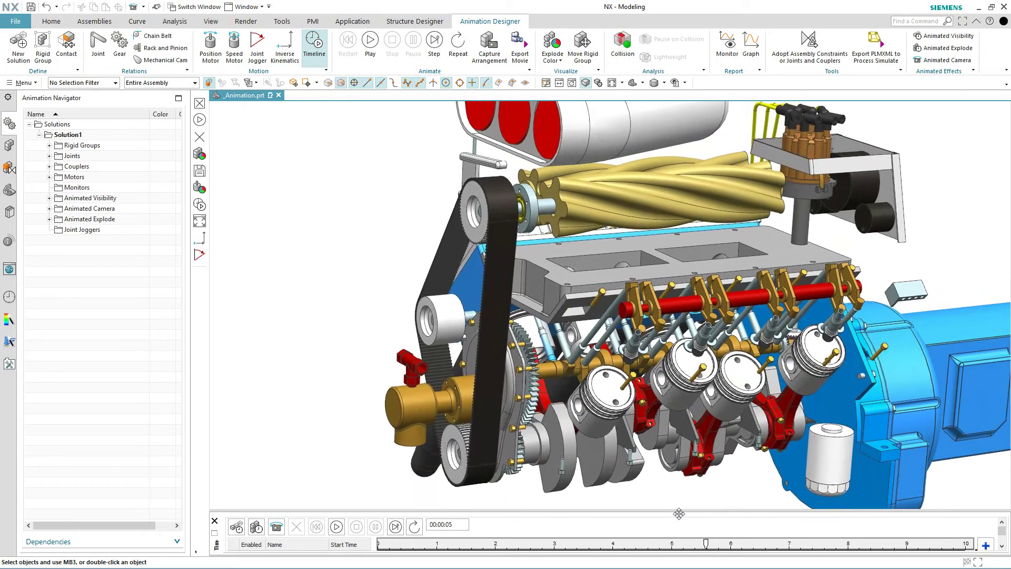
{"action": "scroll", "coordinate": [678, 514], "scroll_direction": "up", "scroll_amount": 3}
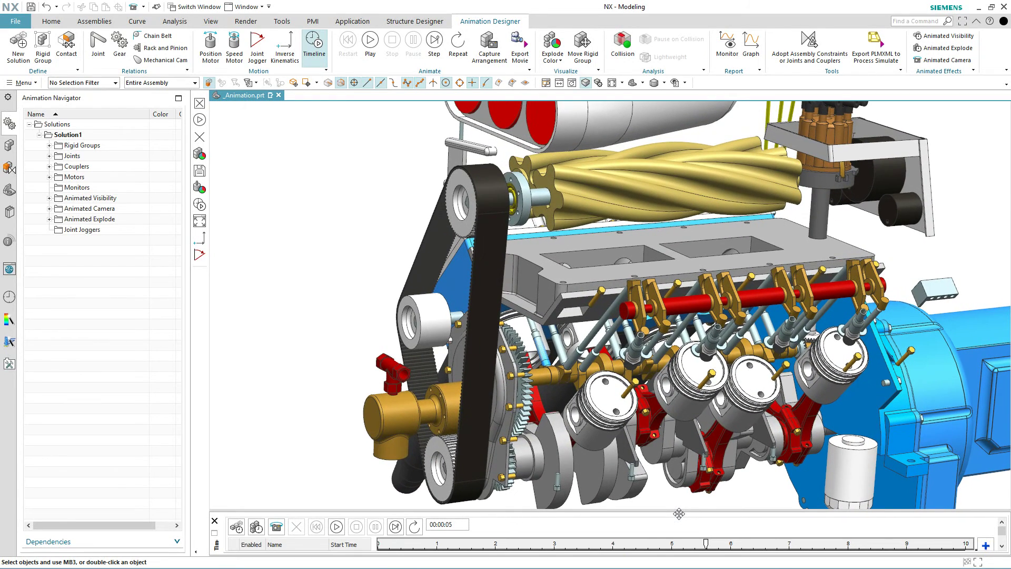
{"action": "left_click", "coordinate": [276, 526]}
Capture an animated camera at about 7 s with the view pulled back to show the whole engine
{"action": "mouse_move", "coordinate": [706, 548]}
{"action": "left_mouse_down"}
{"action": "mouse_move", "coordinate": [502, 545]}
{"action": "mouse_move", "coordinate": [832, 544]}
{"action": "left_mouse_up"}
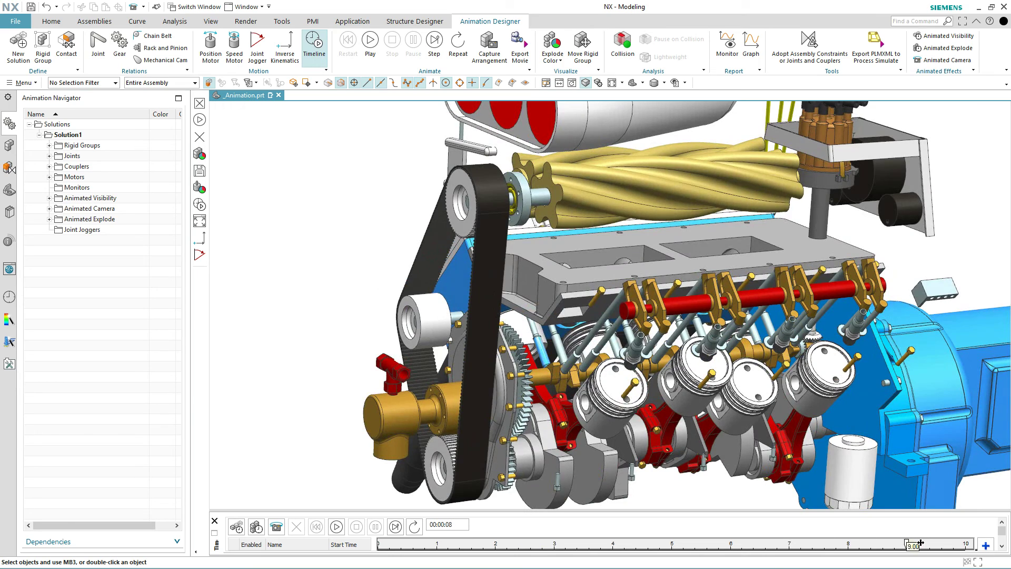
{"action": "mouse_move", "coordinate": [920, 544]}
{"action": "left_mouse_down"}
{"action": "mouse_move", "coordinate": [937, 545]}
{"action": "mouse_move", "coordinate": [750, 547]}
{"action": "left_mouse_up"}
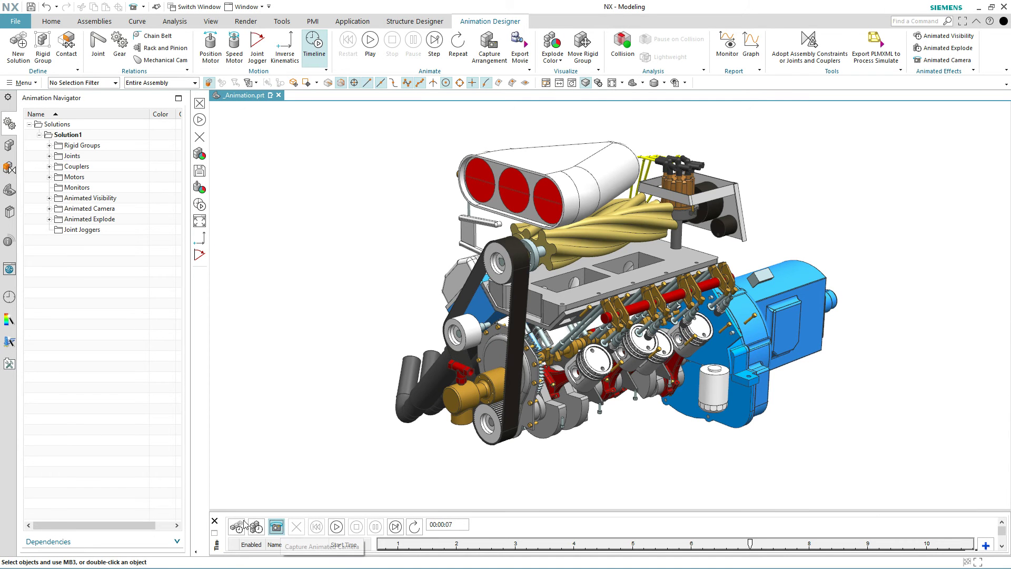
Close the timeline and play the full animation with its camera movement
{"action": "left_click", "coordinate": [215, 521]}
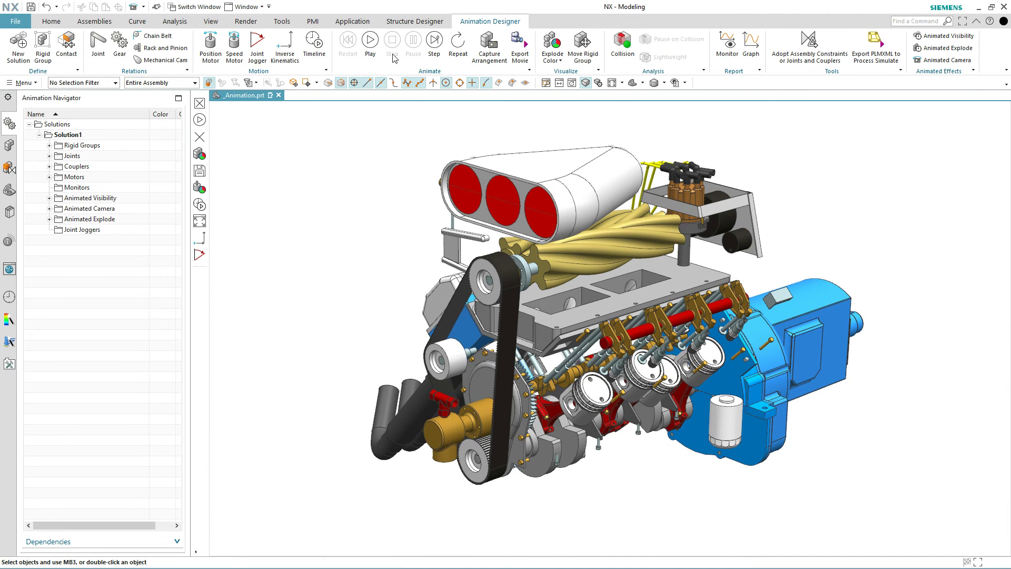
{"action": "left_click", "coordinate": [371, 45]}
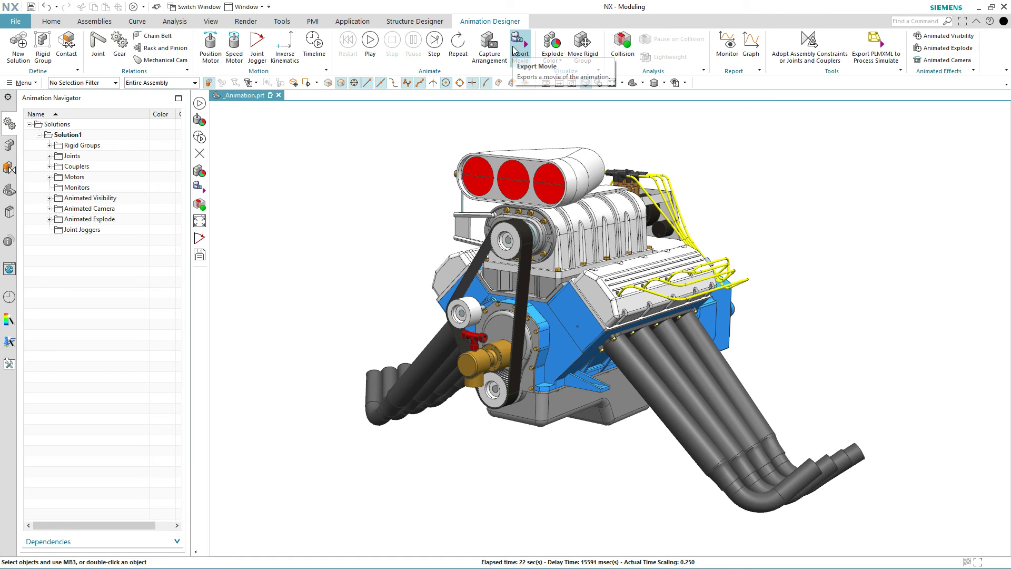
Try the movie export settings with Xvid MPEG-4 Codec compression and 1920*1080 resolution, and leave without exporting
{"action": "left_click", "coordinate": [516, 46]}
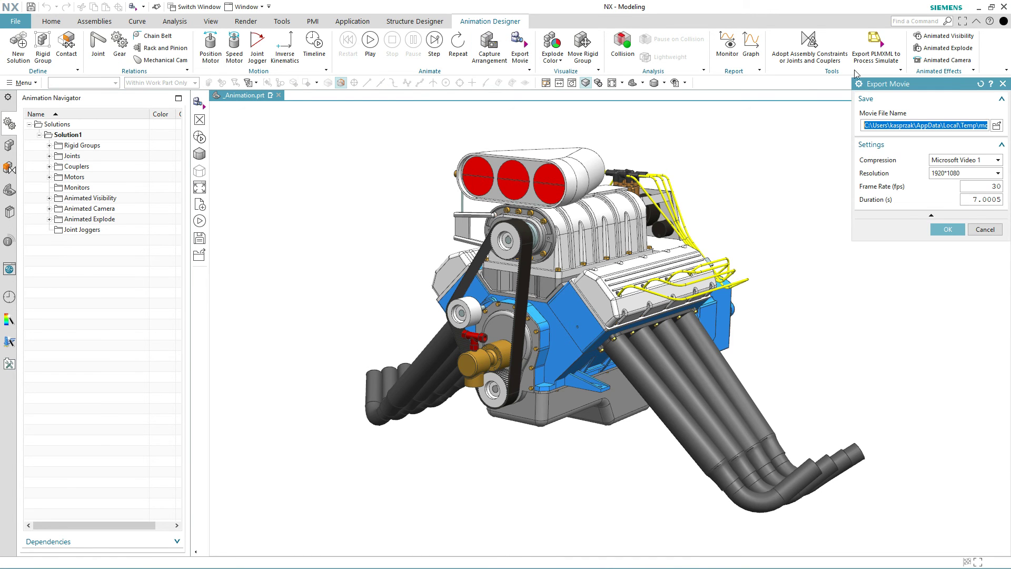
{"action": "left_click_drag", "start_coordinate": [948, 85], "coordinate": [350, 152]}
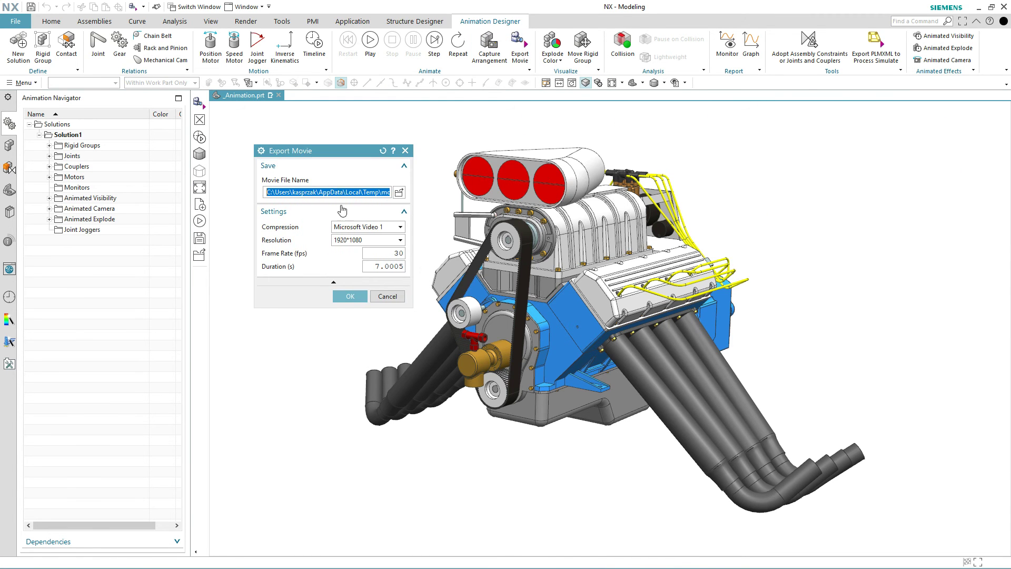
{"action": "left_click", "coordinate": [400, 228]}
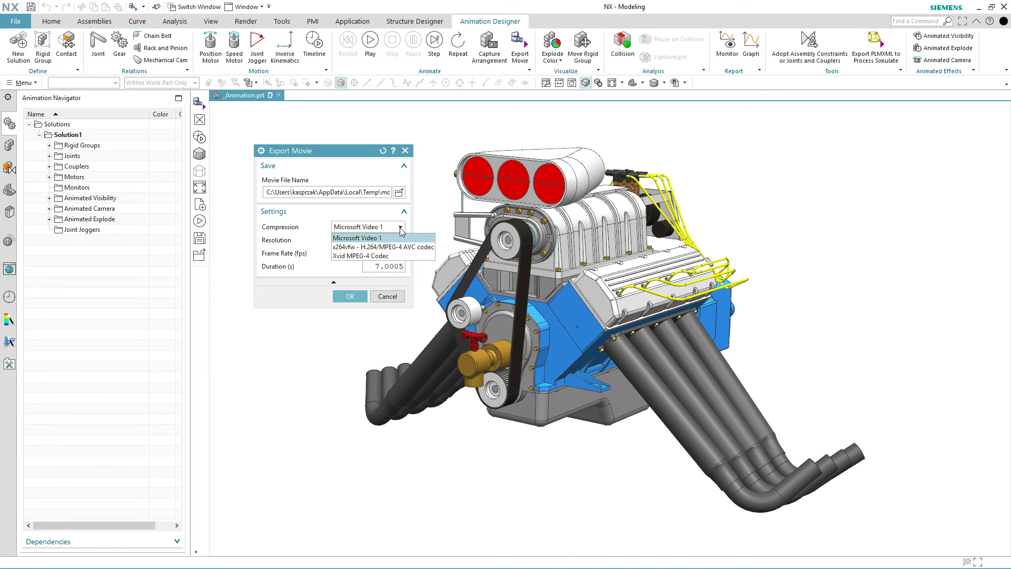
{"action": "left_click", "coordinate": [386, 256]}
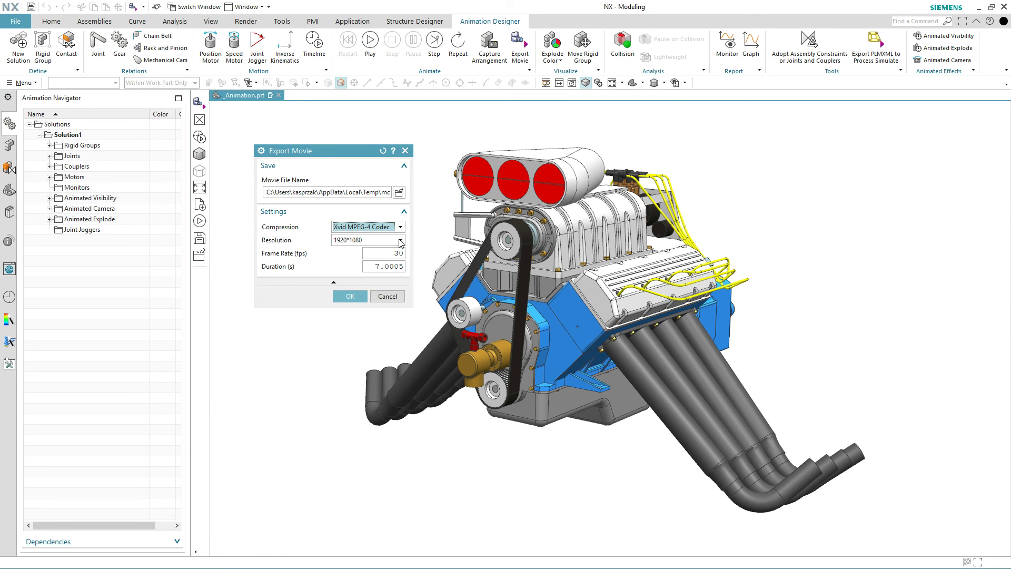
{"action": "left_click", "coordinate": [400, 240]}
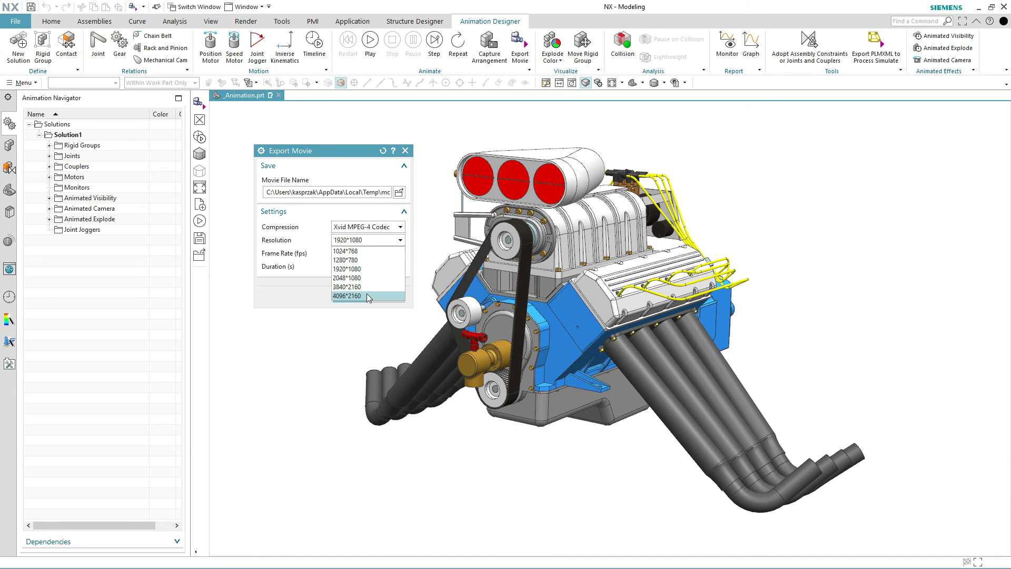
{"action": "left_click", "coordinate": [352, 268]}
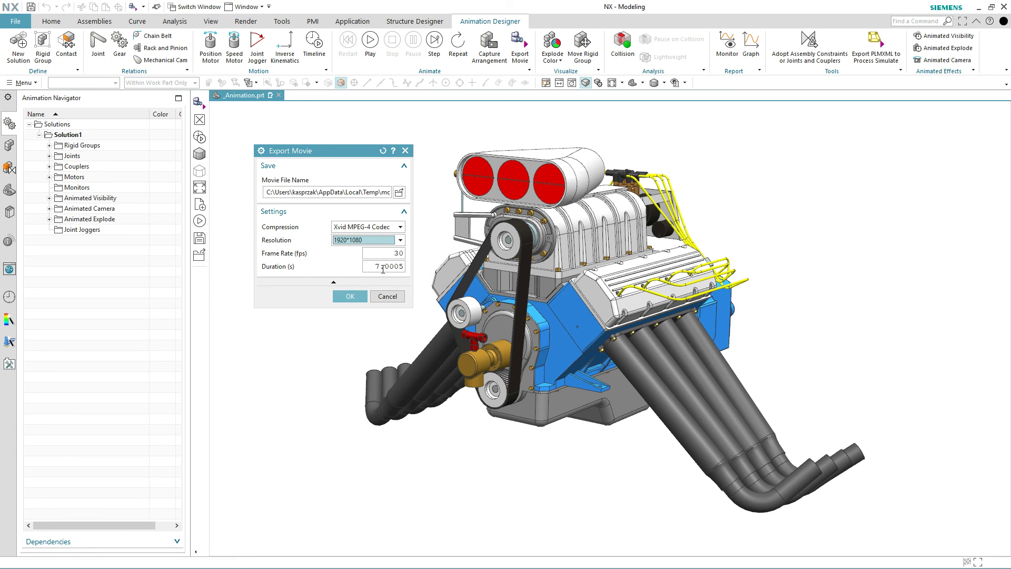
{"action": "left_click", "coordinate": [386, 296]}
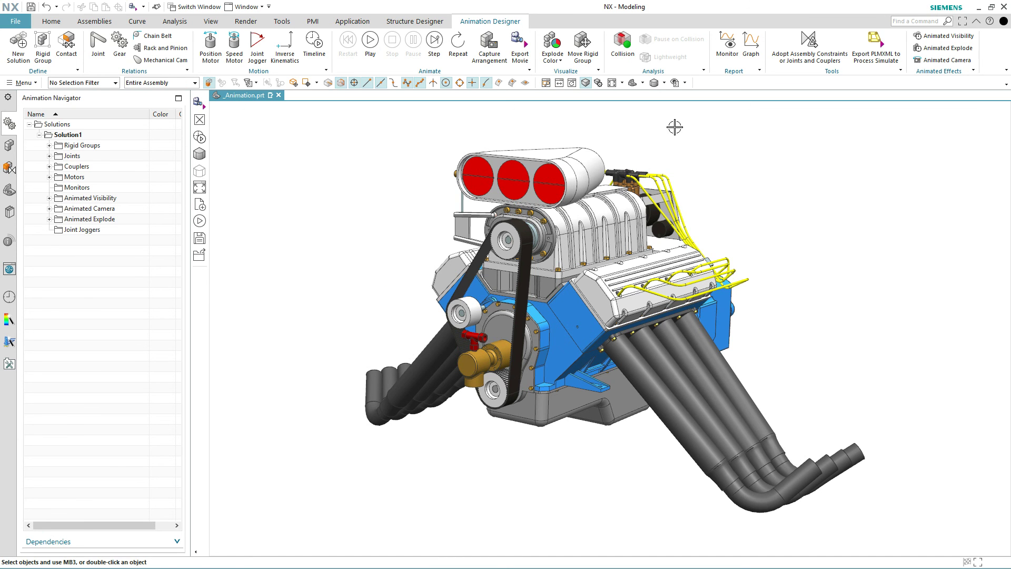
Display the engine in static wireframe and set the view to a dark background
{"action": "left_click", "coordinate": [666, 83]}
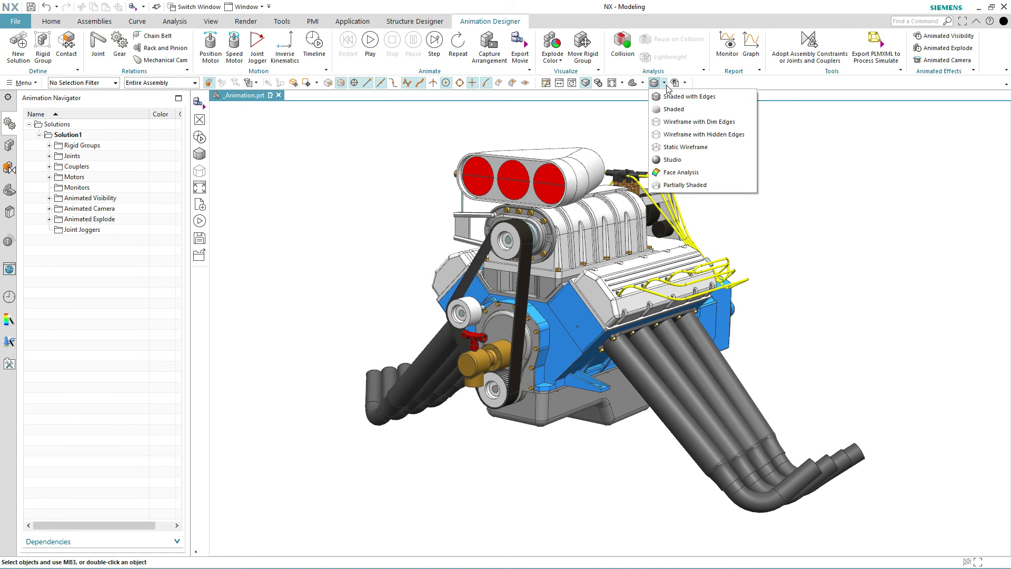
{"action": "left_click", "coordinate": [672, 159]}
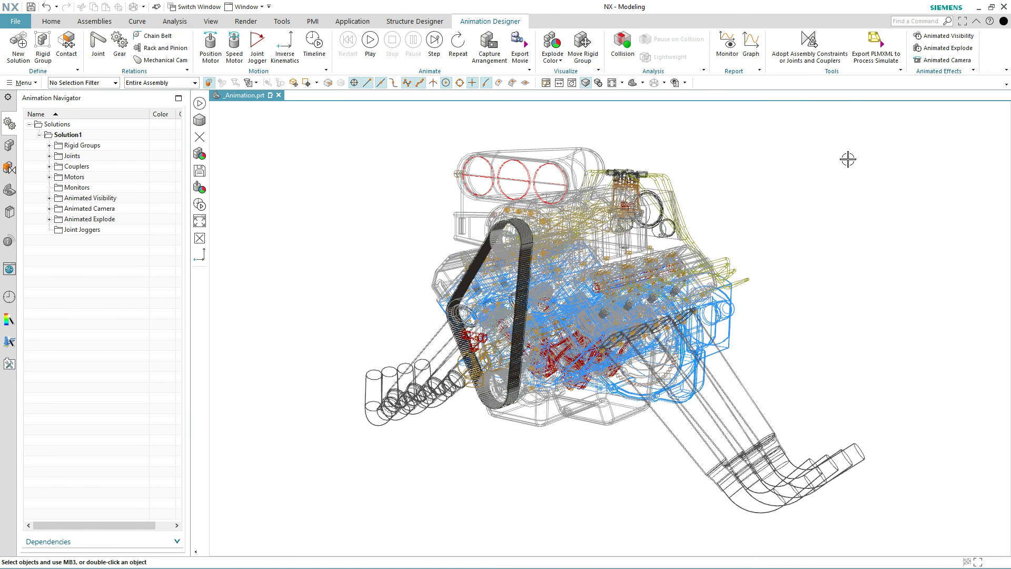
{"action": "right_click", "coordinate": [833, 163]}
{"action": "mouse_move", "coordinate": [864, 289]}
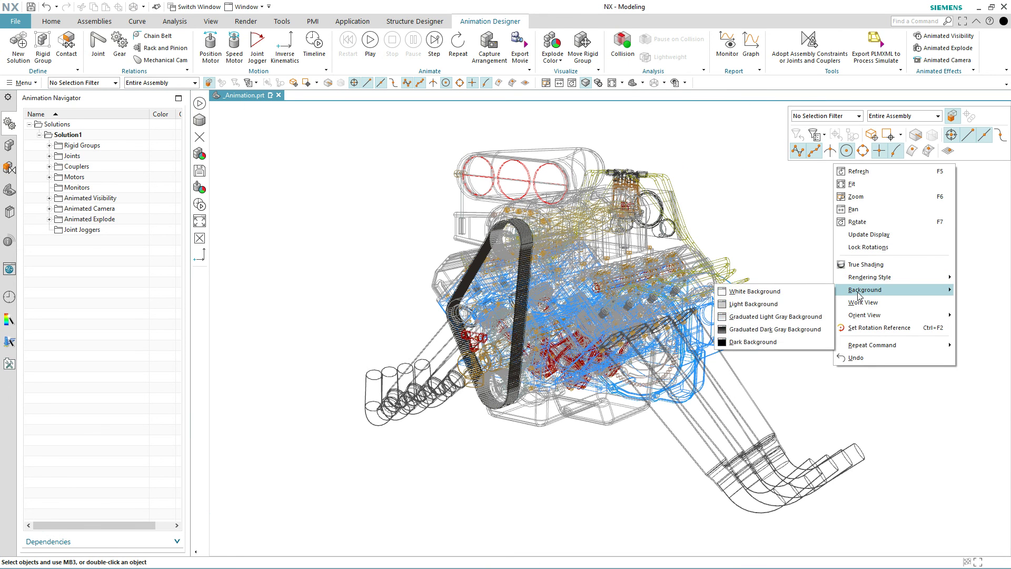
{"action": "left_click", "coordinate": [764, 330]}
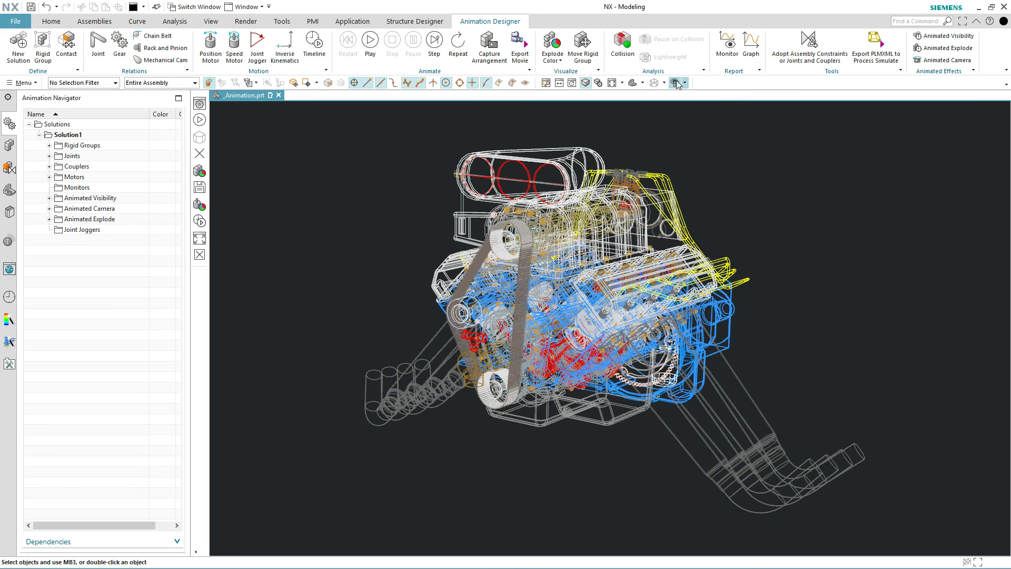
Try the Wireframe with Dim Edges rendering style and settle on Wireframe with Hidden Edges
{"action": "left_click", "coordinate": [661, 83]}
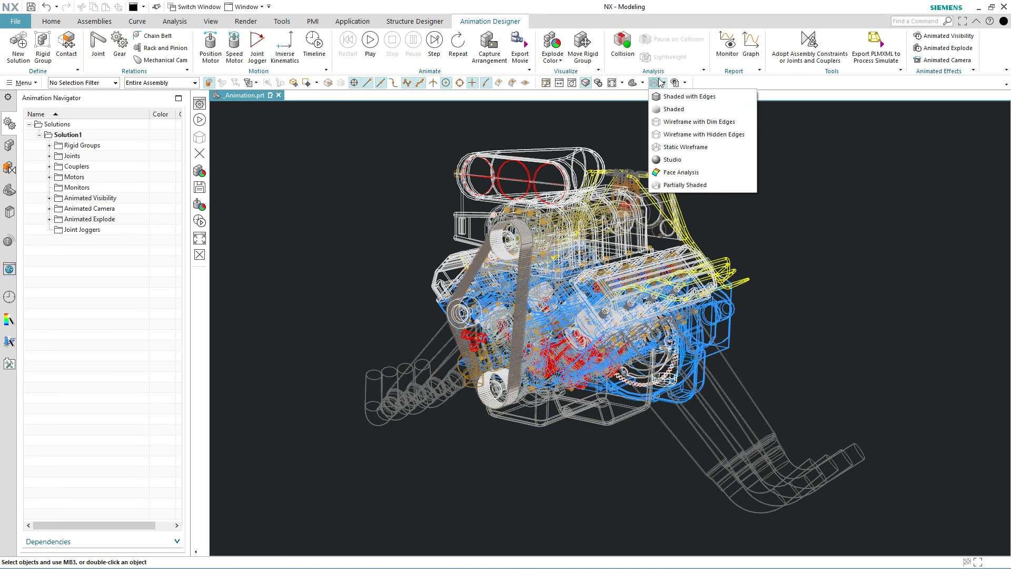
{"action": "left_click", "coordinate": [670, 122]}
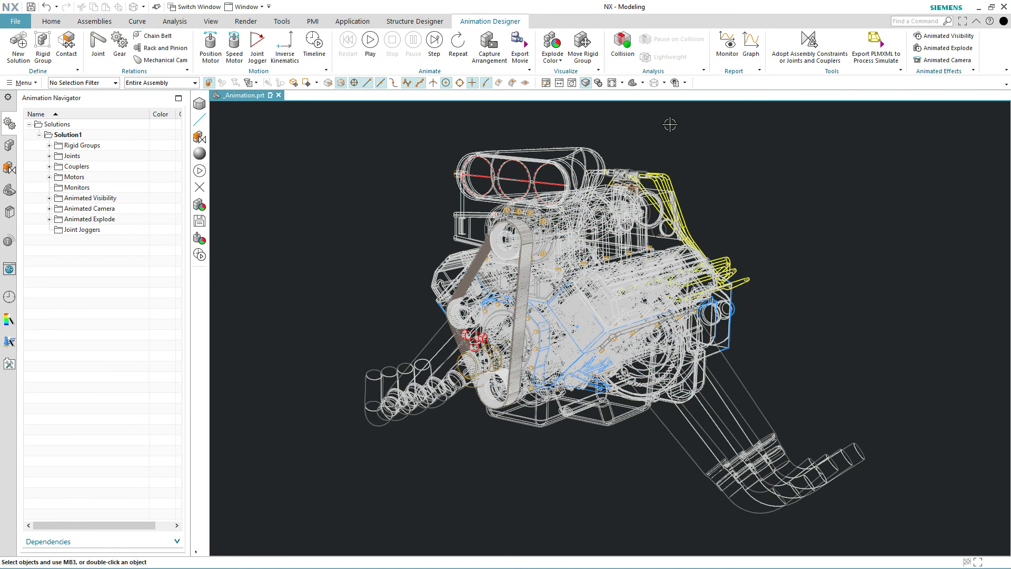
{"action": "left_click", "coordinate": [663, 84]}
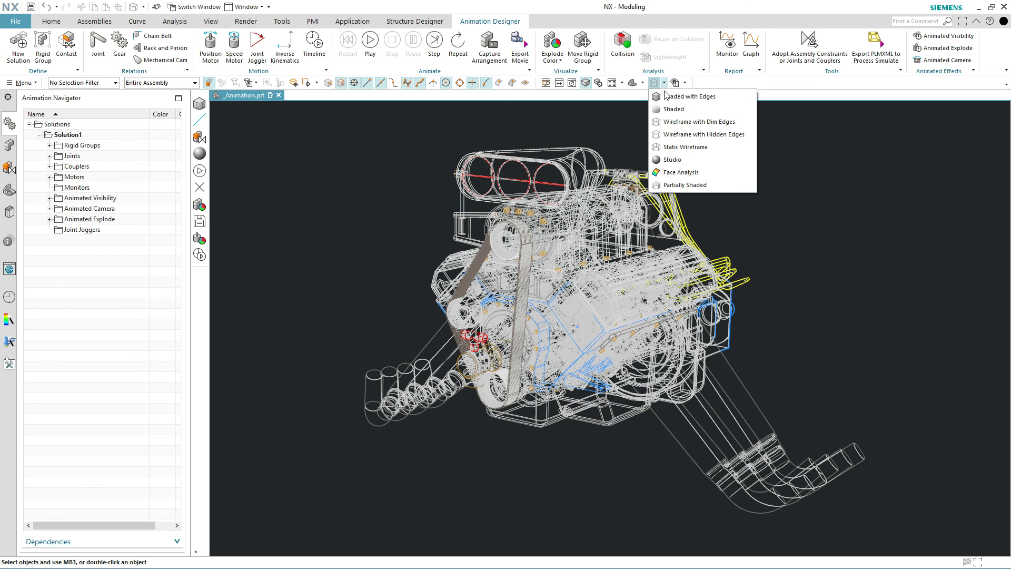
{"action": "left_click", "coordinate": [673, 135]}
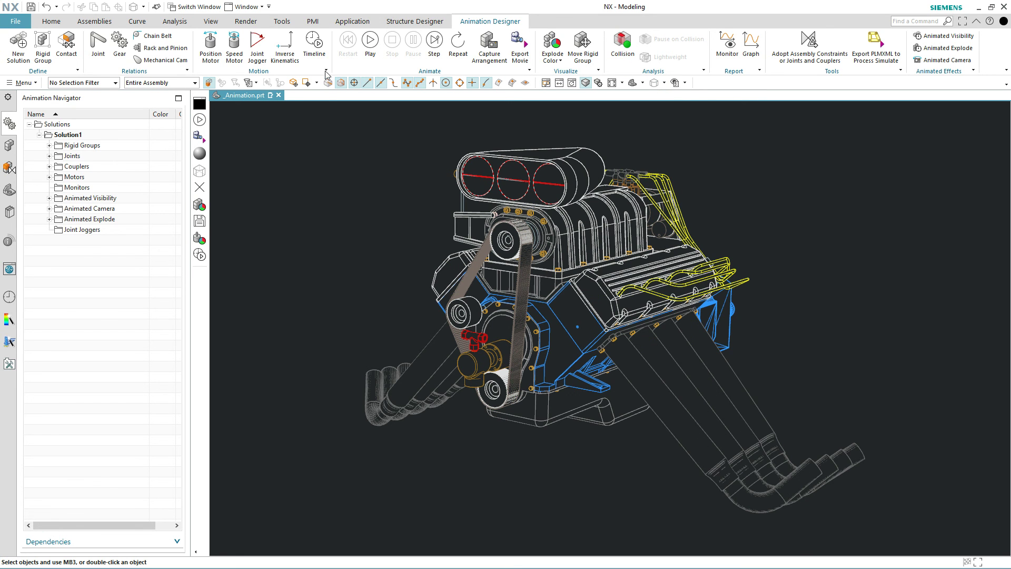